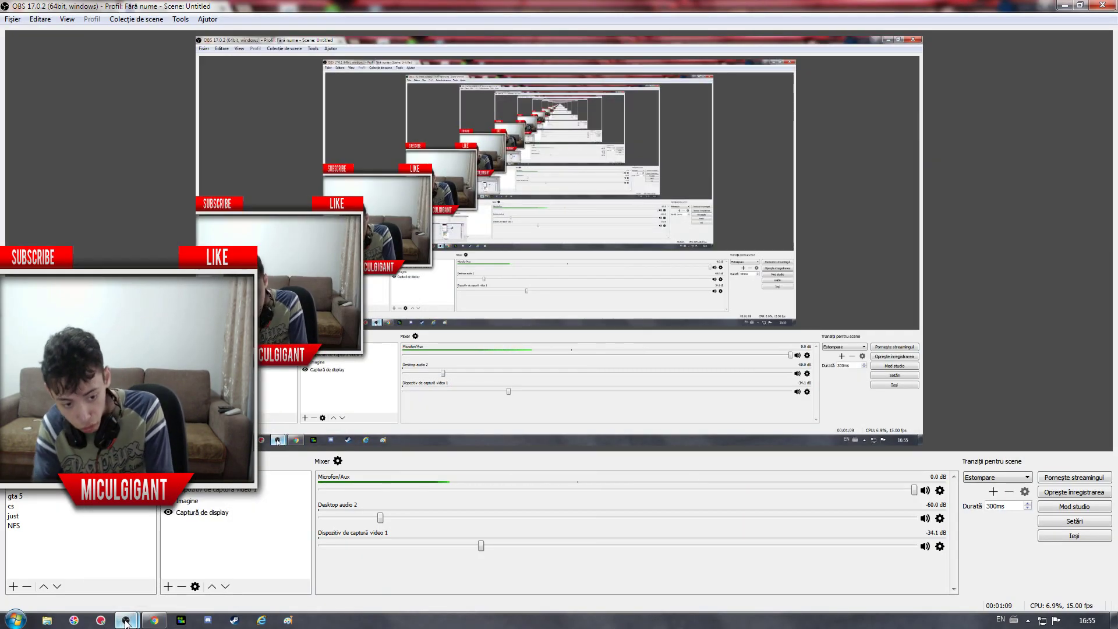
# Open a second OBS window and go to its video settings.
pyautogui.moveTo(126, 621)
pyautogui.click(219, 582)
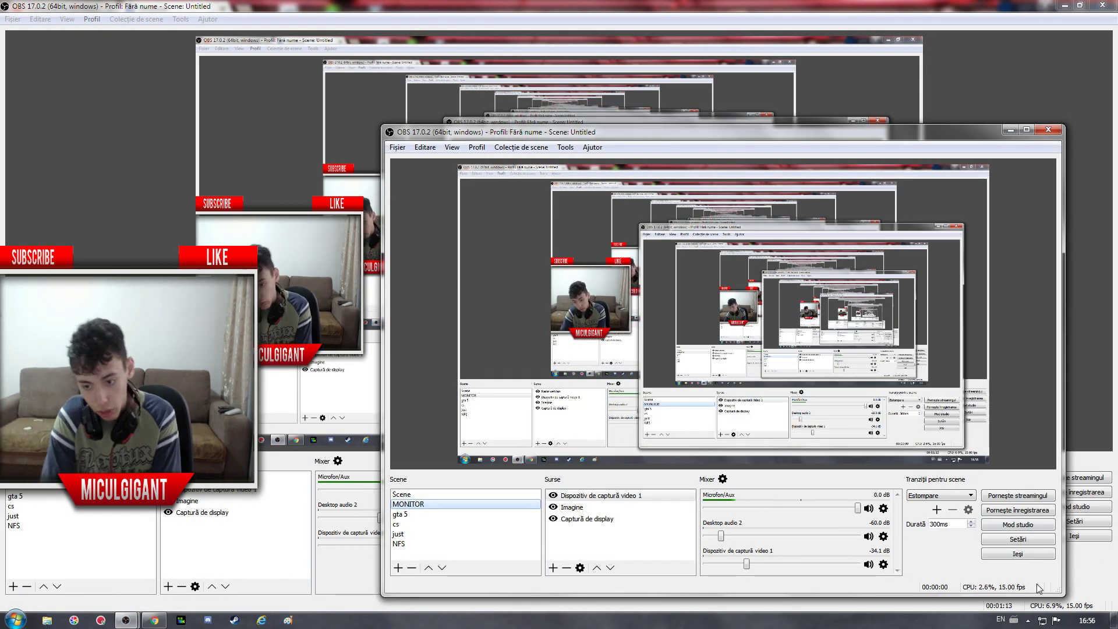
pyautogui.click(1018, 539)
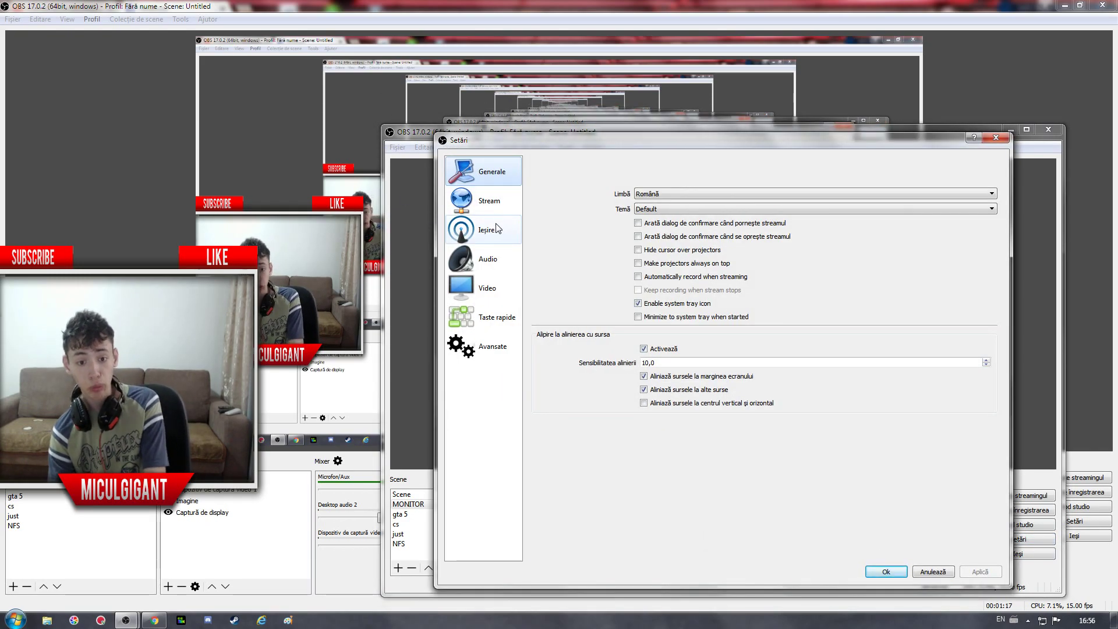
pyautogui.click(498, 229)
pyautogui.click(492, 288)
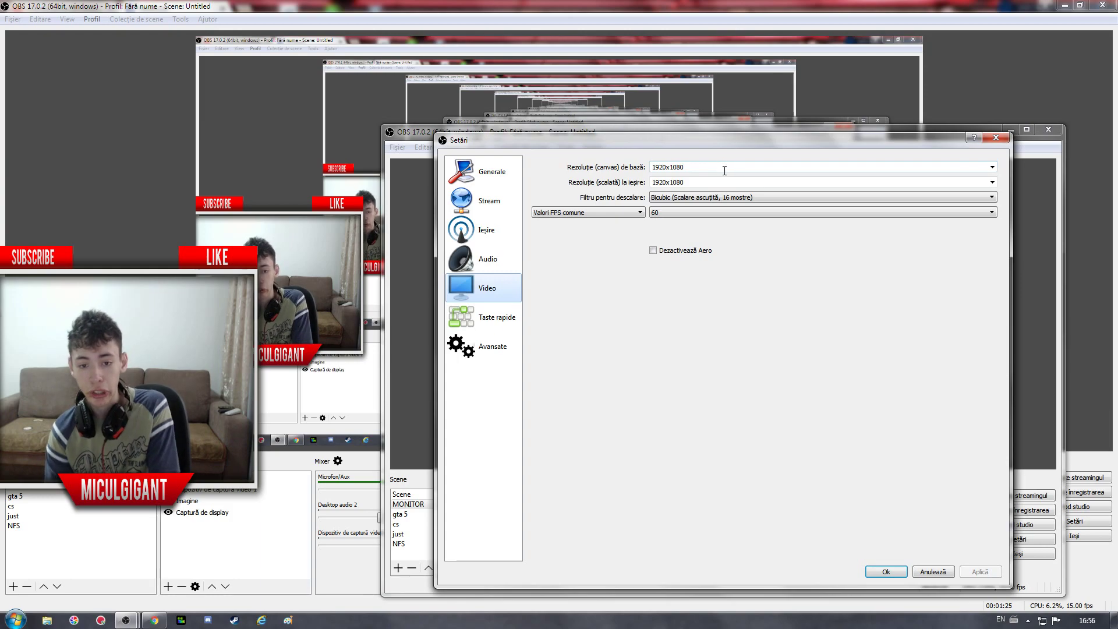
# Examine the available common FPS values and downscale filter options in the video settings.
pyautogui.click(694, 213)
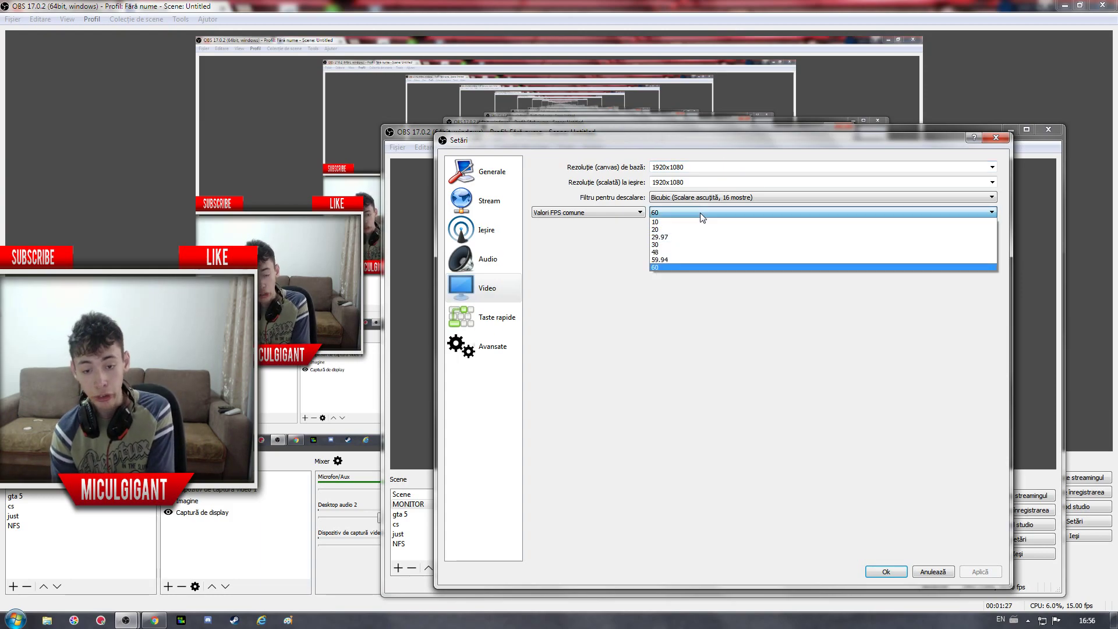
pyautogui.click(700, 213)
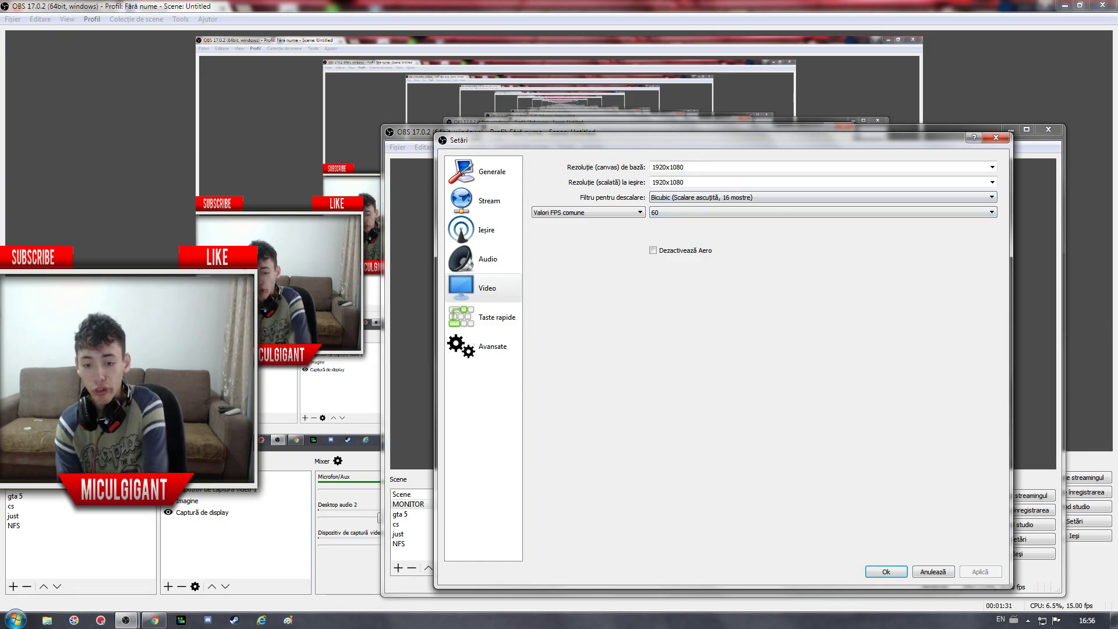
pyautogui.click(733, 201)
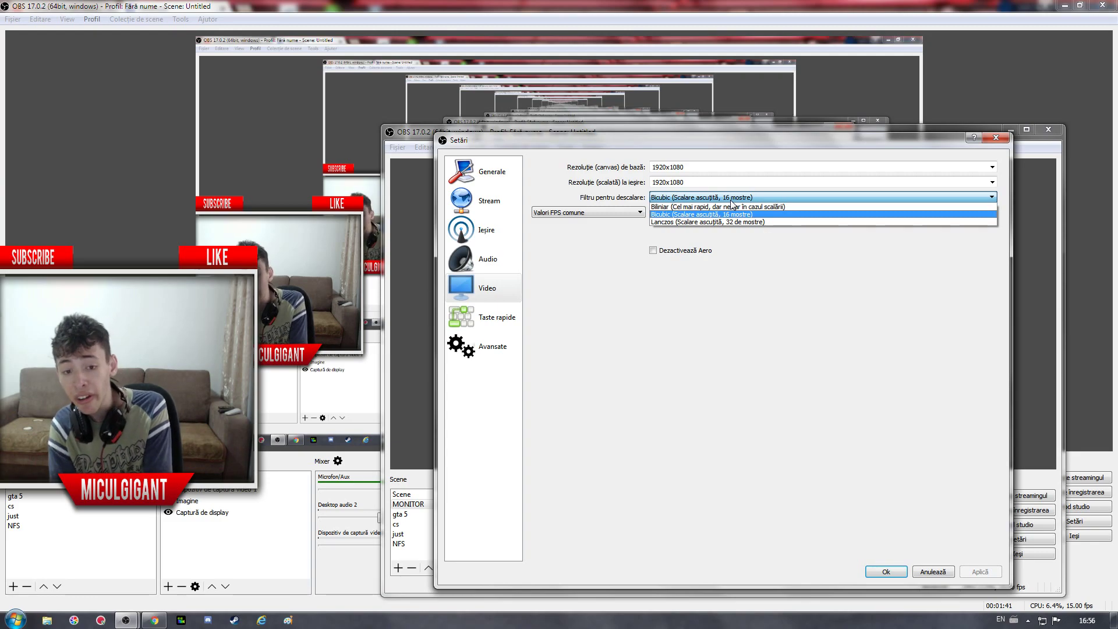
pyautogui.click(730, 200)
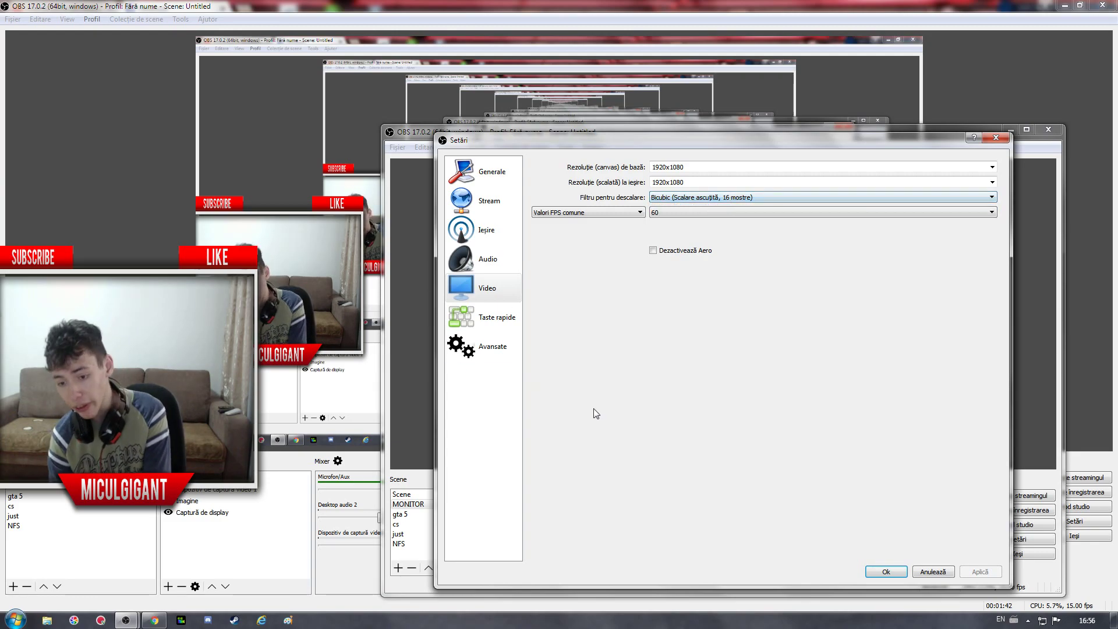
# Review the advanced output settings for streaming and for recording.
pyautogui.click(501, 224)
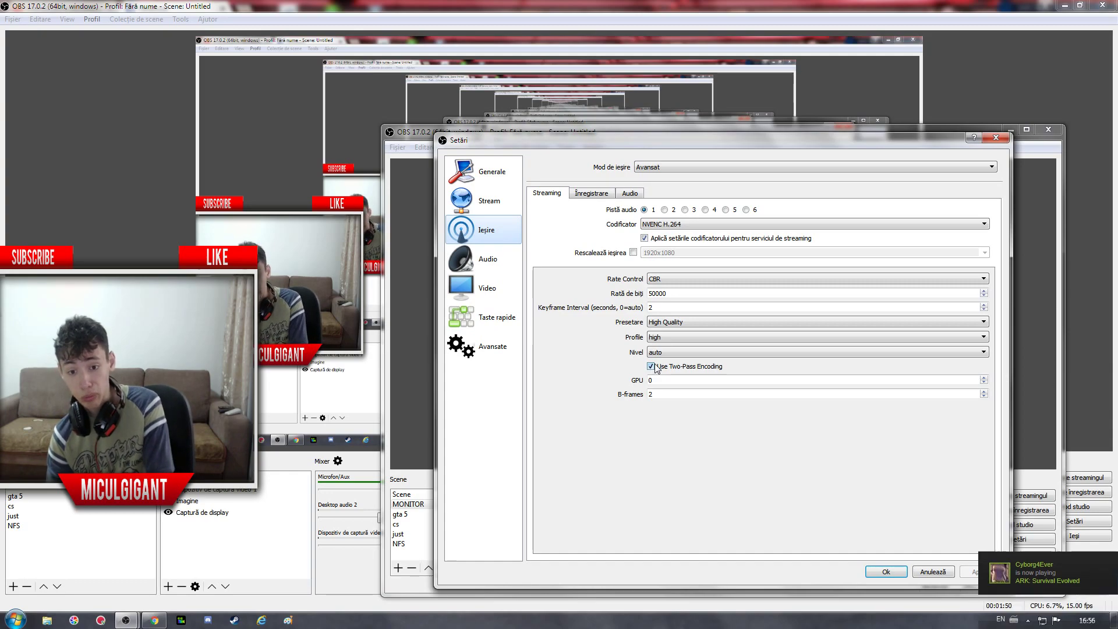
pyautogui.click(590, 194)
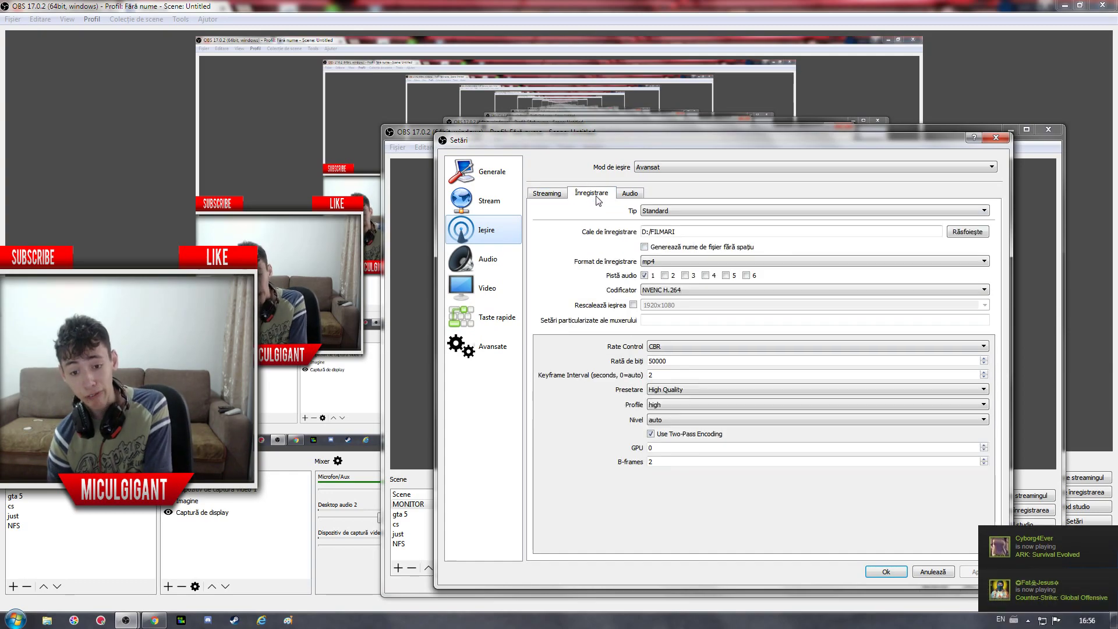
pyautogui.click(543, 196)
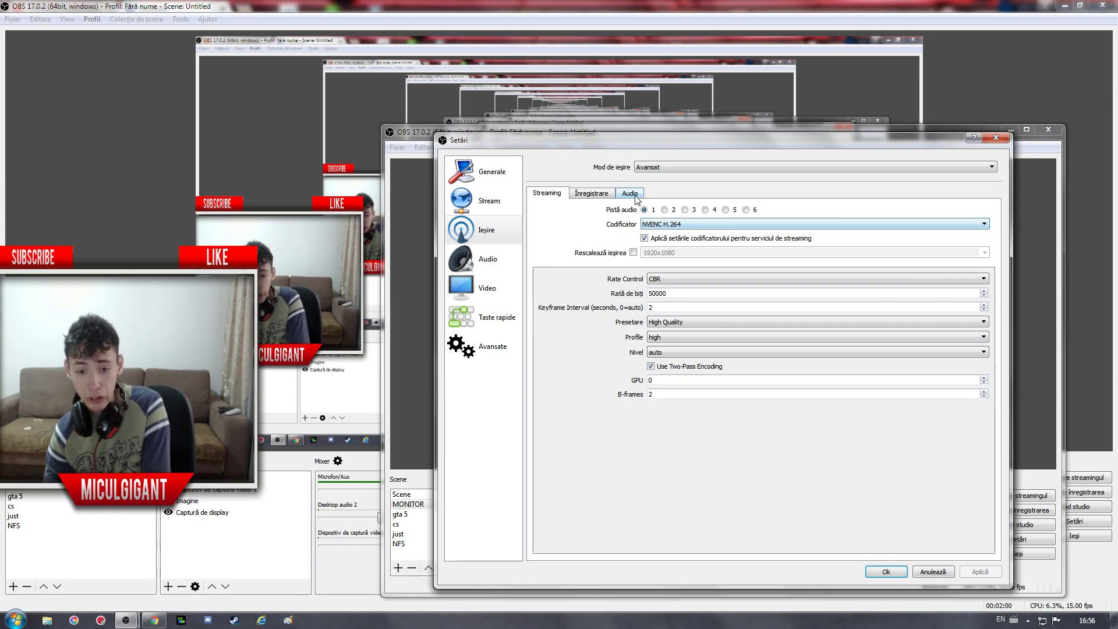
pyautogui.click(592, 197)
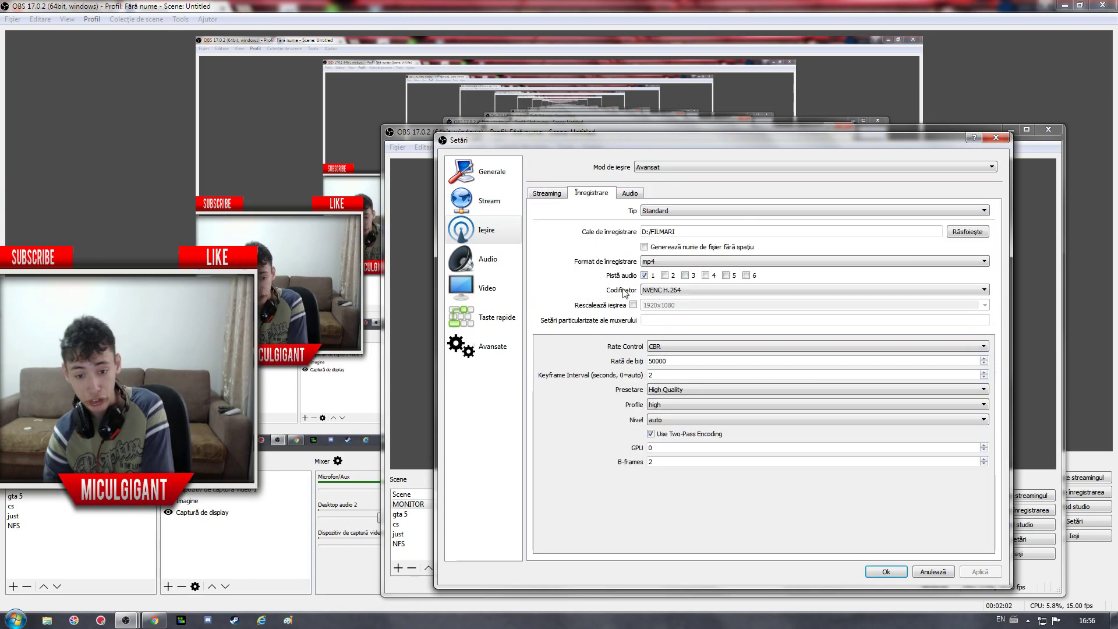
pyautogui.click(547, 198)
# Switch the output mode to Simplu, inspect its encoder presets, and return the mode to Avansat.
pyautogui.click(808, 166)
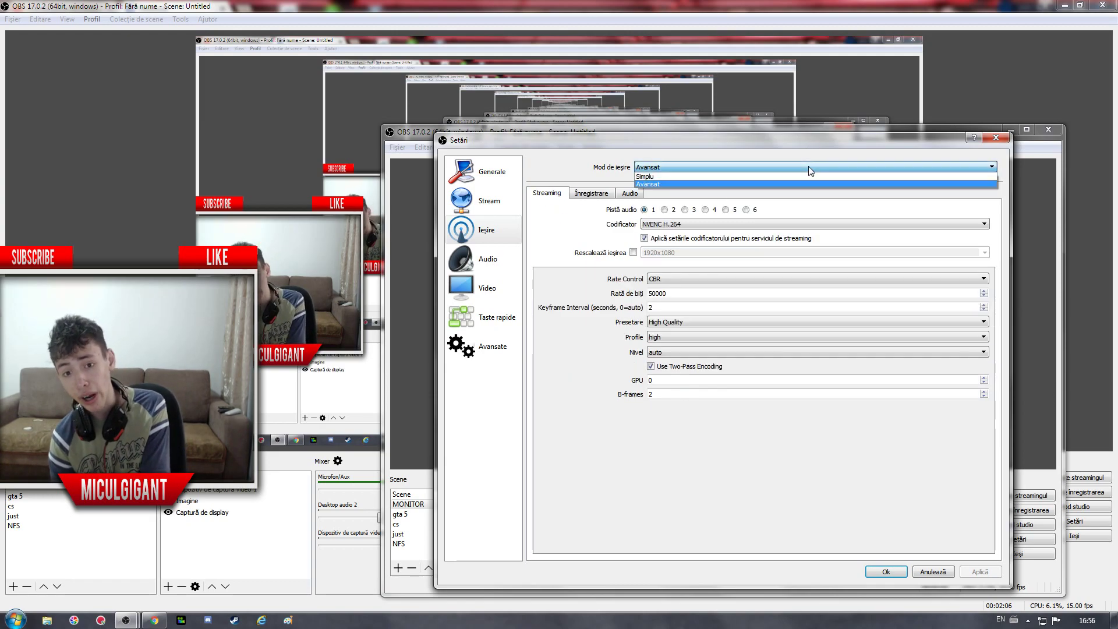
pyautogui.click(808, 177)
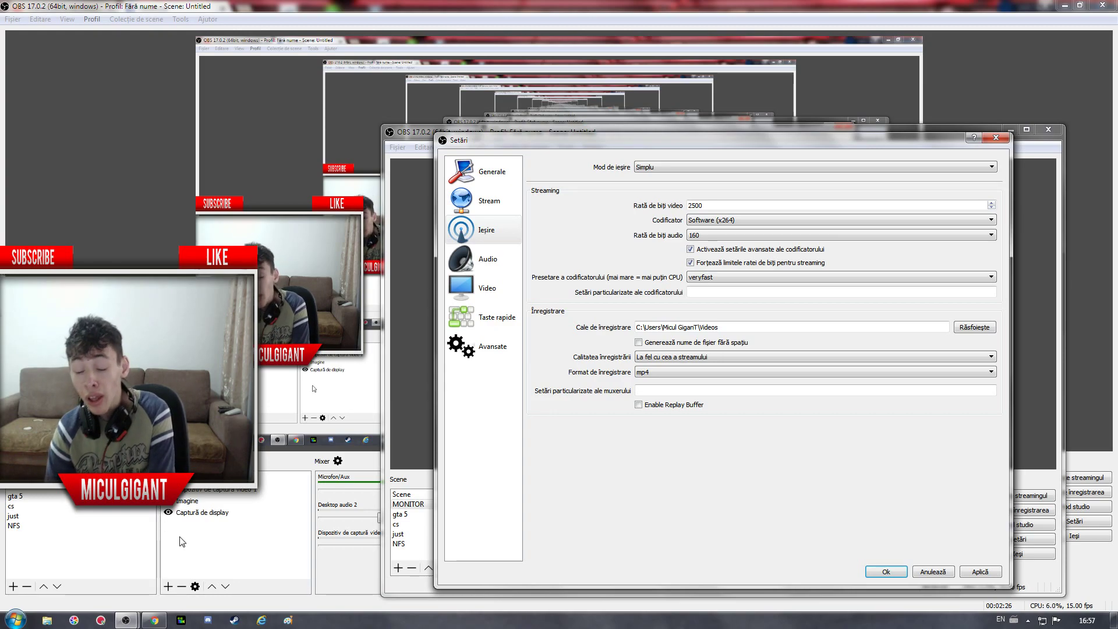
pyautogui.click(709, 278)
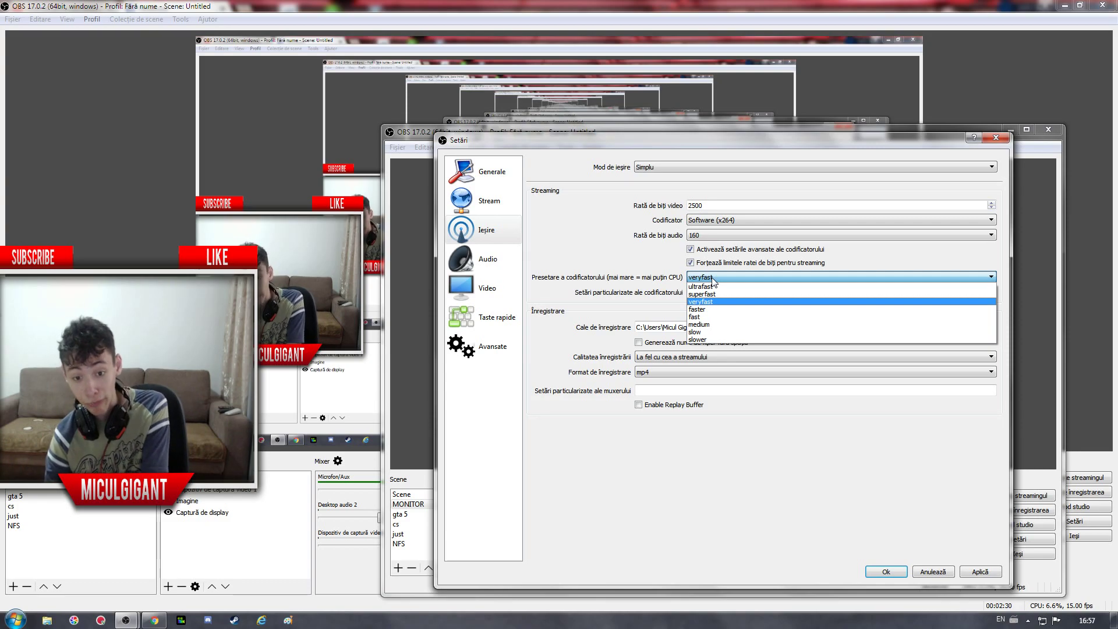
pyautogui.click(712, 278)
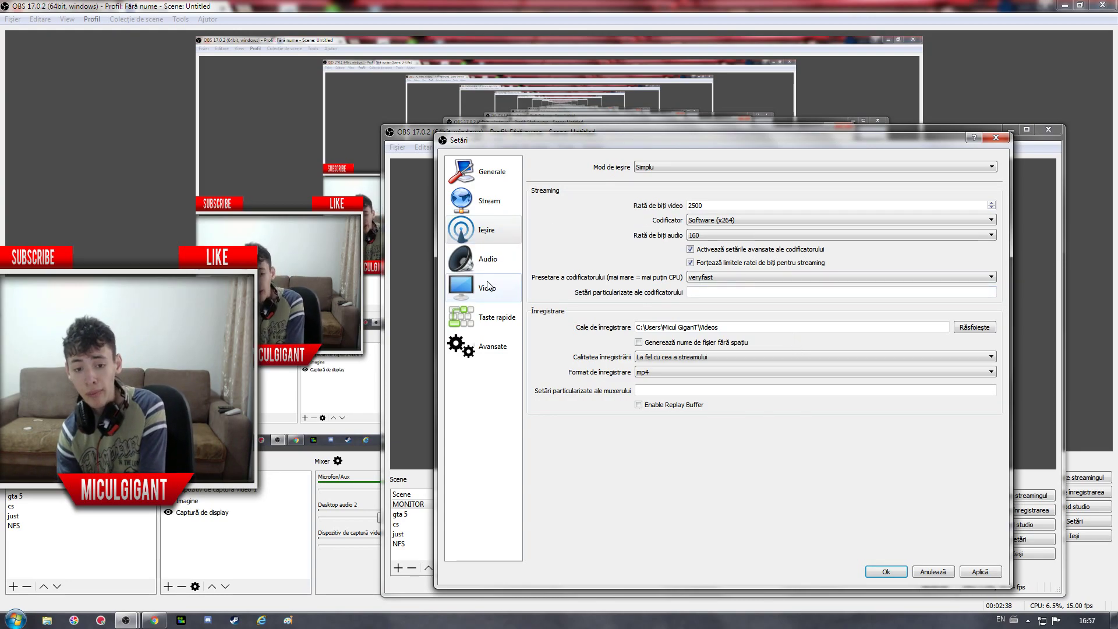
pyautogui.click(703, 166)
pyautogui.click(726, 183)
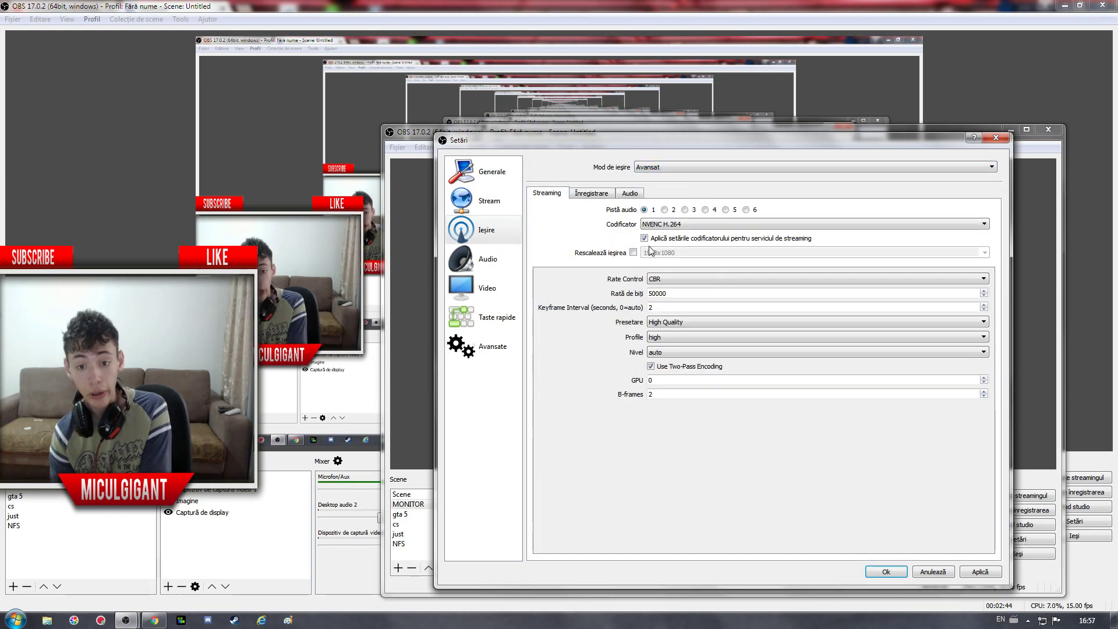
# Examine the streaming encoder, keyframe interval, level, GPU and B-frames settings, and the option enforcing the streaming service's encoder settings.
pyautogui.click(694, 223)
pyautogui.click(694, 223)
pyautogui.click(692, 222)
pyautogui.click(691, 223)
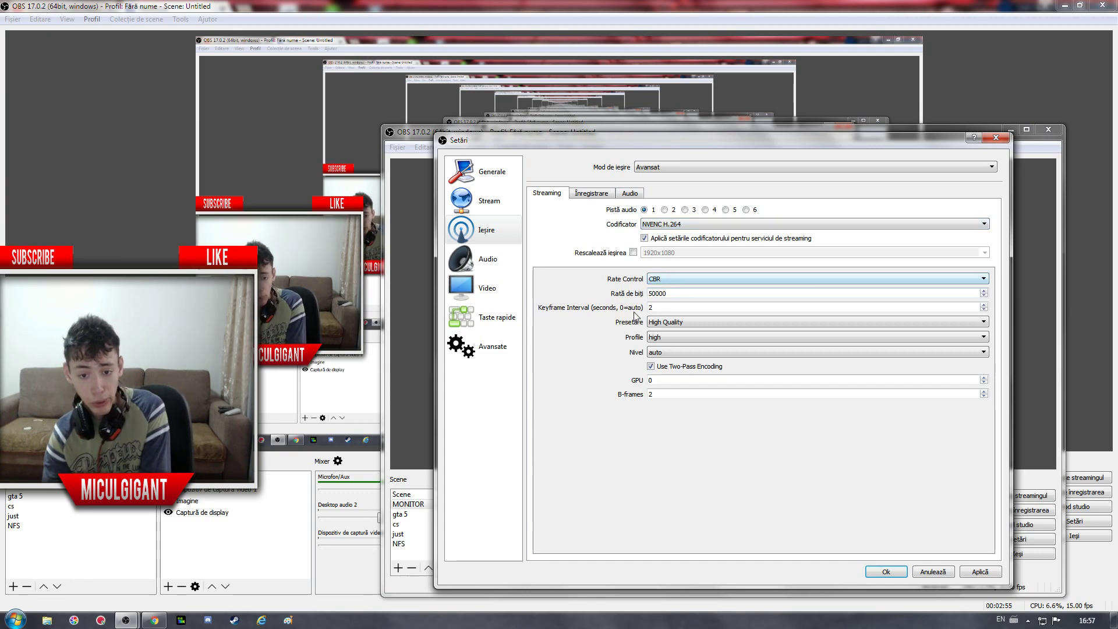
pyautogui.press('Tab')
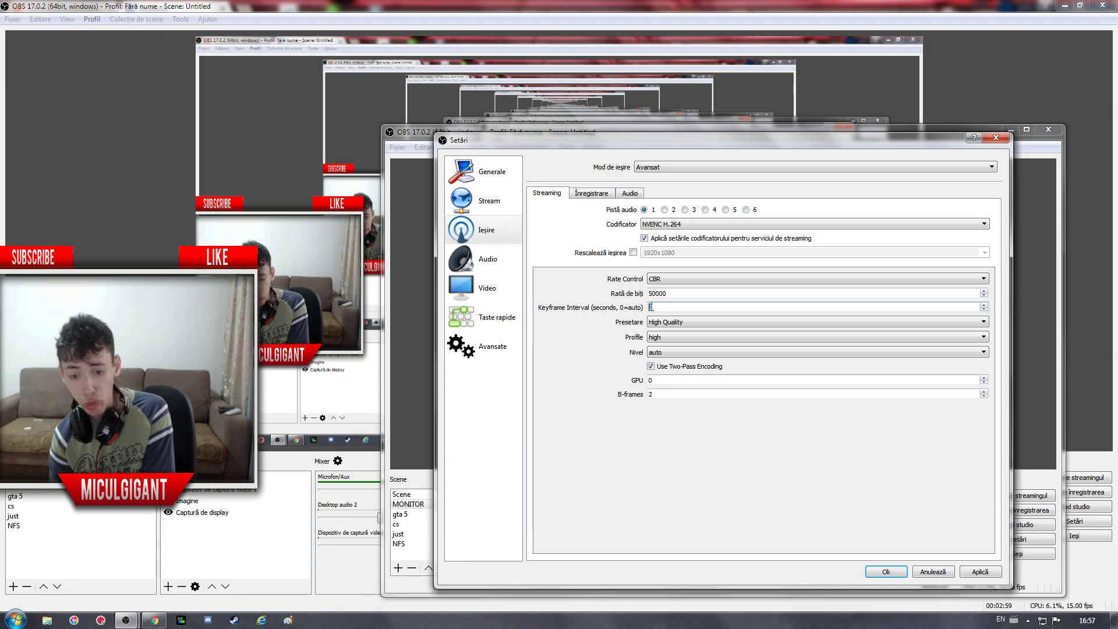
pyautogui.click(677, 355)
pyautogui.click(679, 354)
pyautogui.click(680, 353)
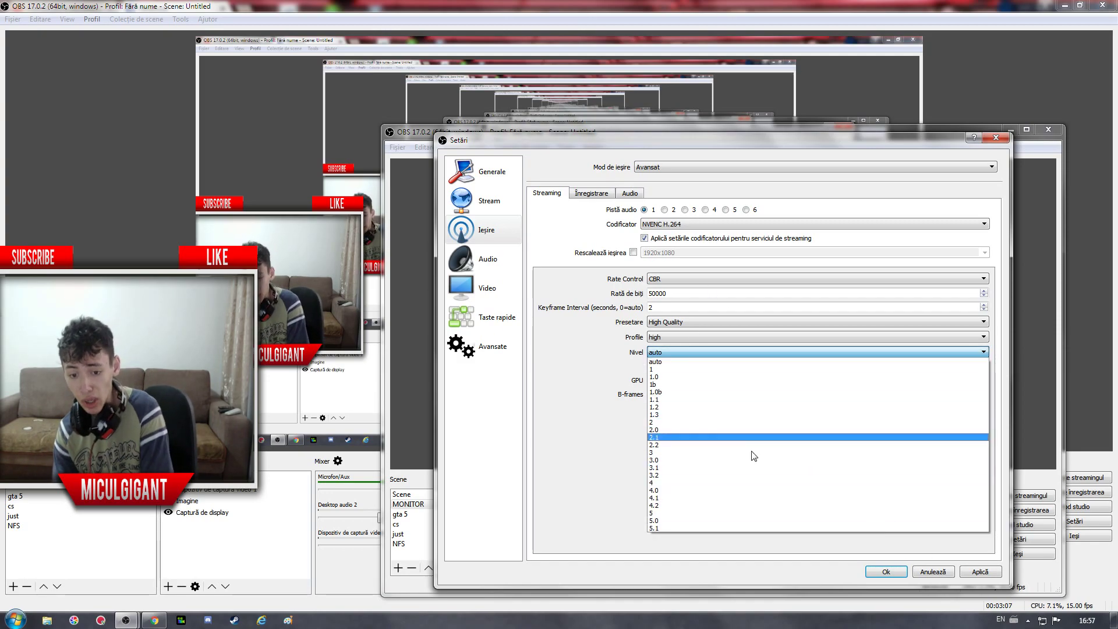
pyautogui.click(593, 387)
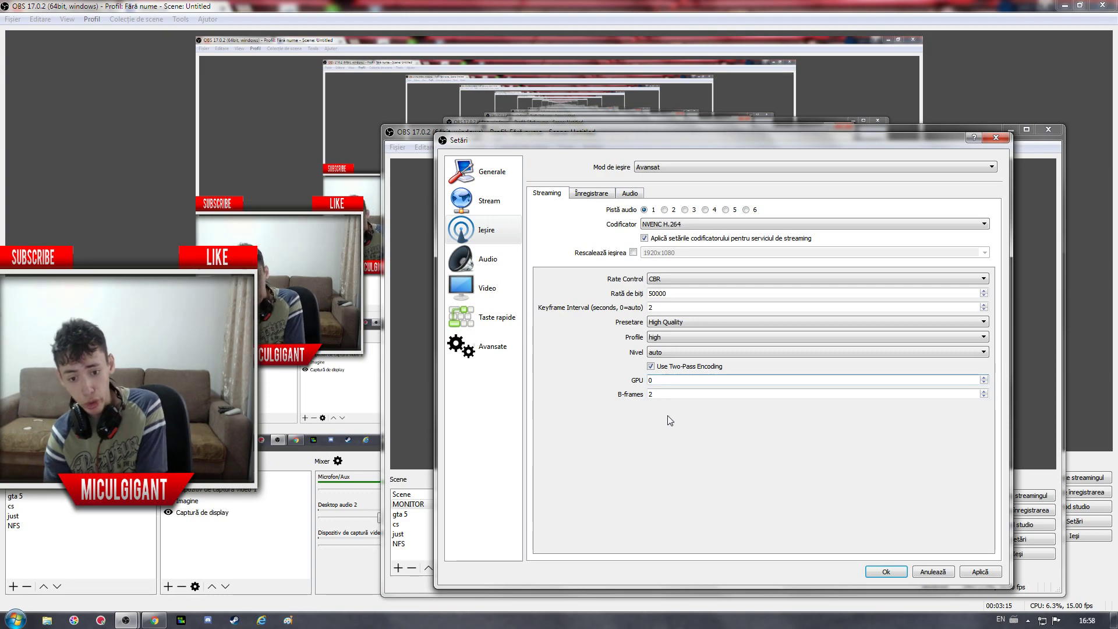
pyautogui.doubleClick(674, 395)
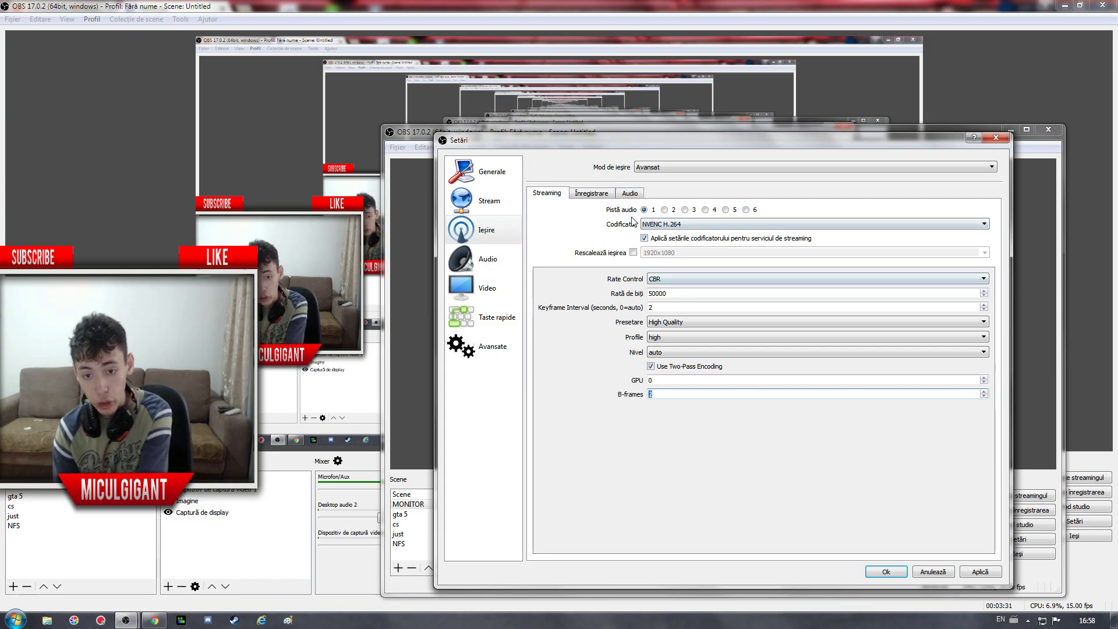
pyautogui.click(644, 239)
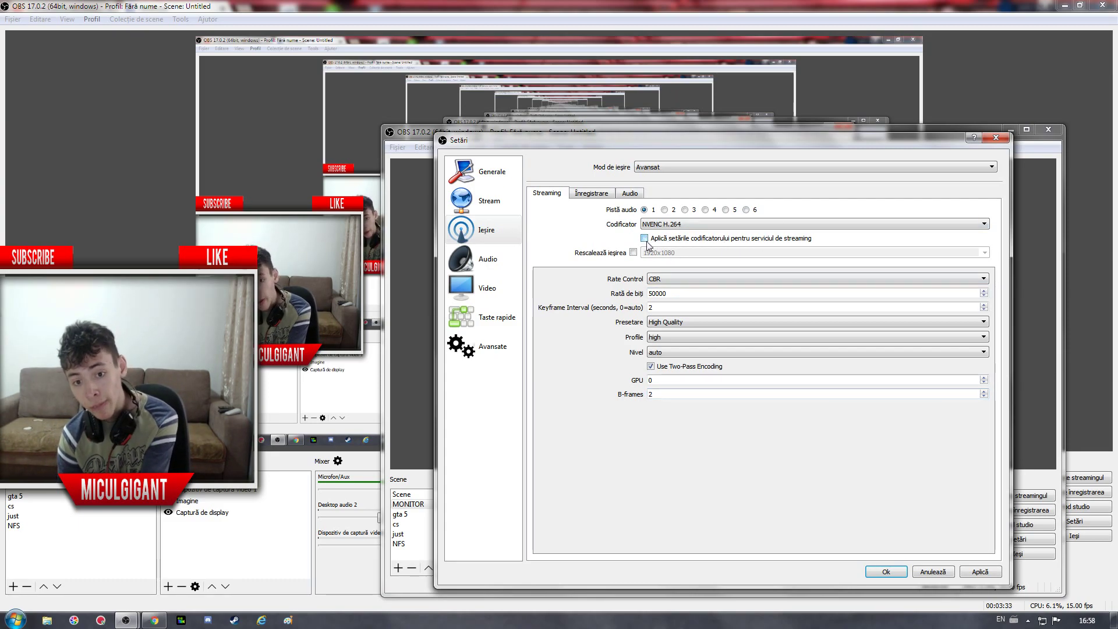
# Show the recording output settings, switch the output mode briefly to Simplu, and set it back to Avansat.
pyautogui.click(605, 195)
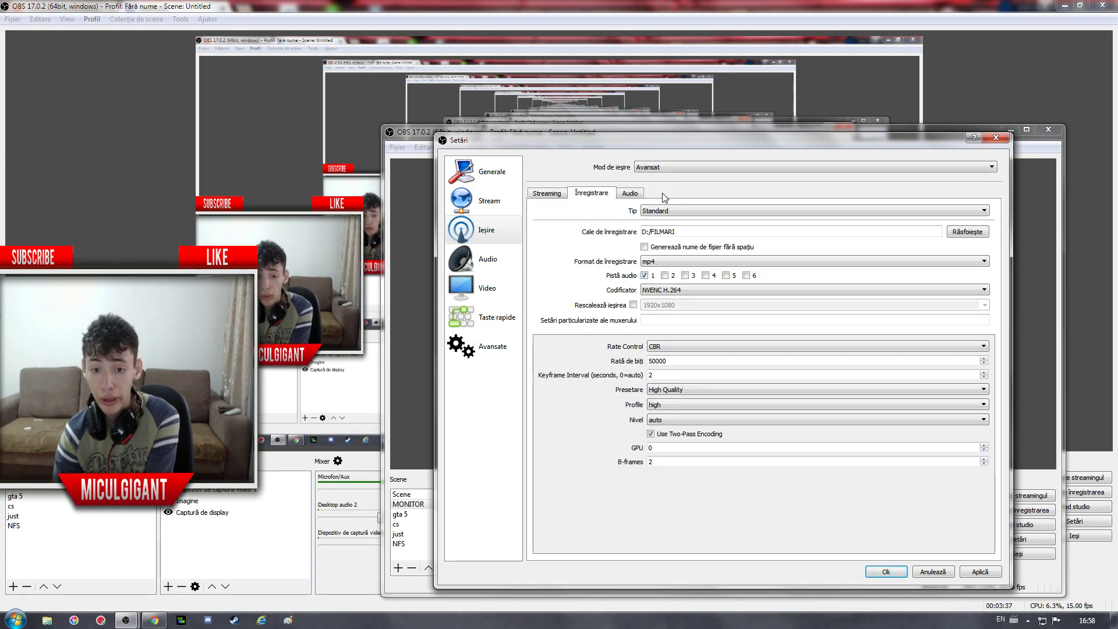
pyautogui.click(752, 167)
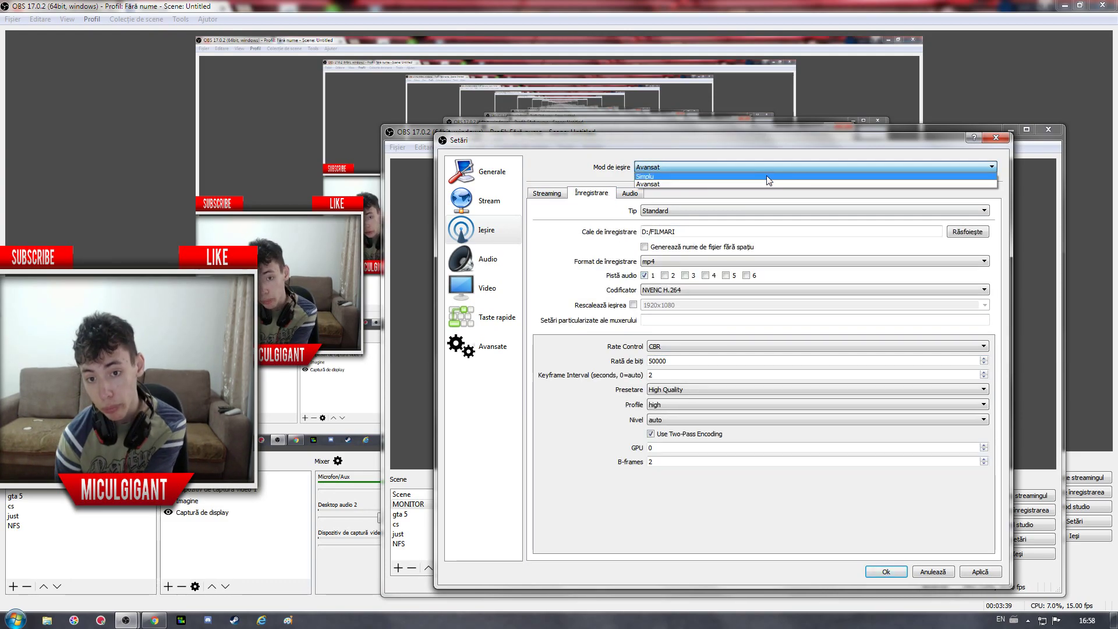
pyautogui.click(768, 177)
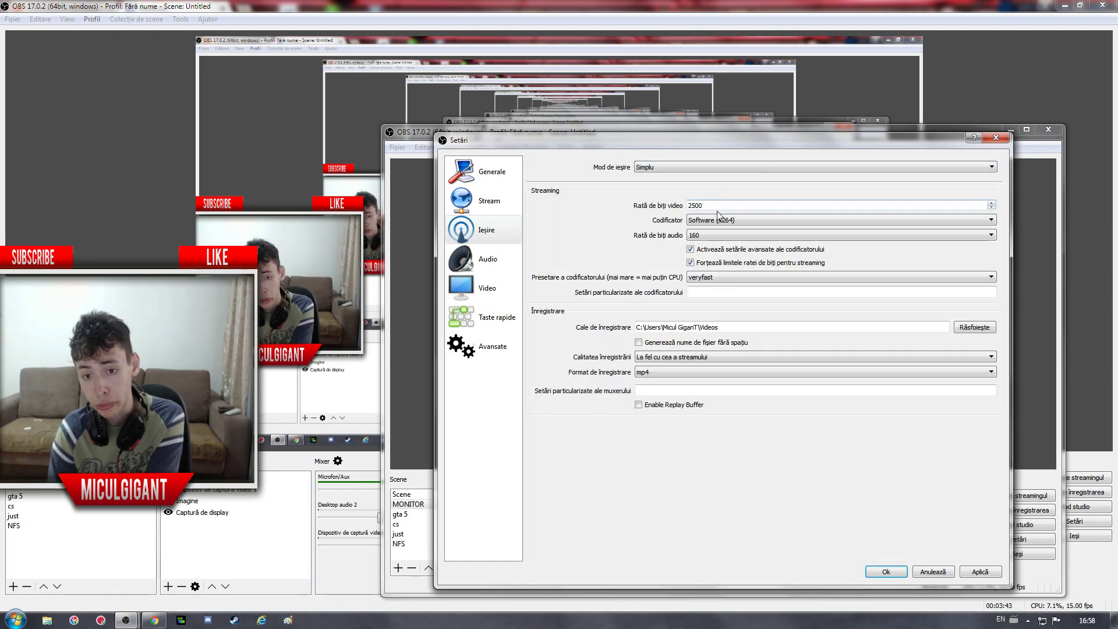
pyautogui.click(728, 166)
pyautogui.click(744, 184)
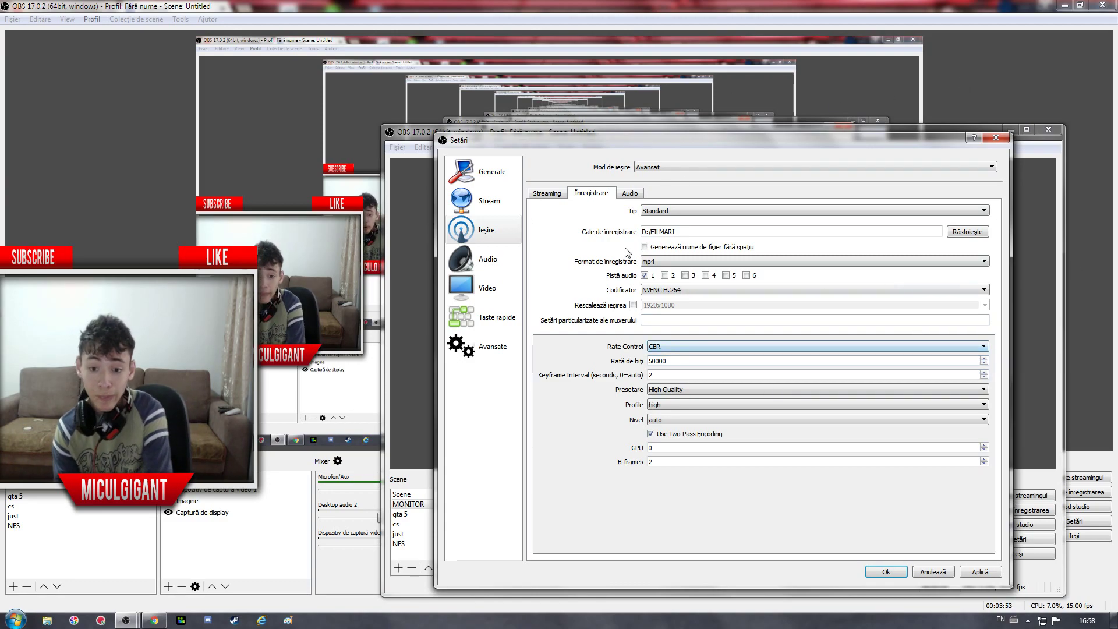
# Examine the recording format choices and compare the recording encoder settings with the streaming ones.
pyautogui.click(751, 261)
pyautogui.click(811, 254)
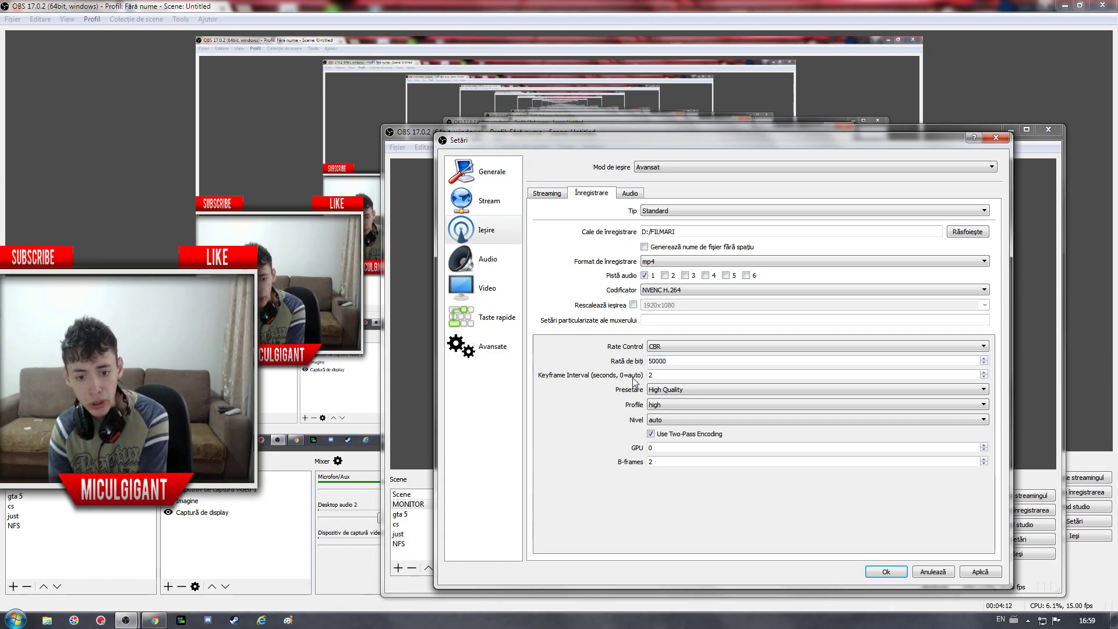
pyautogui.click(557, 193)
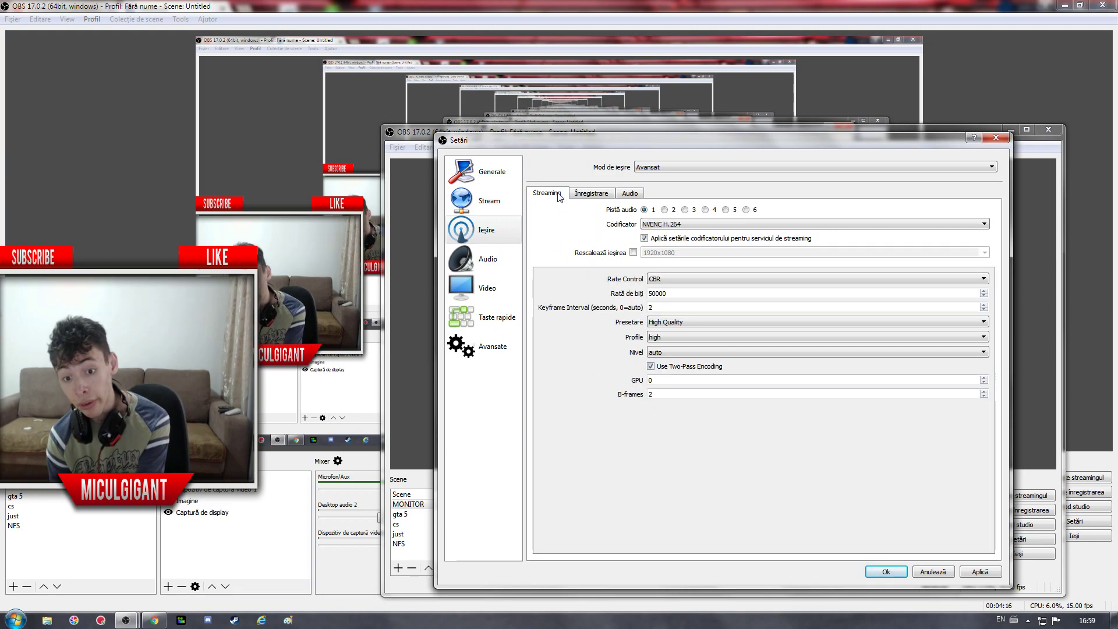
pyautogui.click(576, 197)
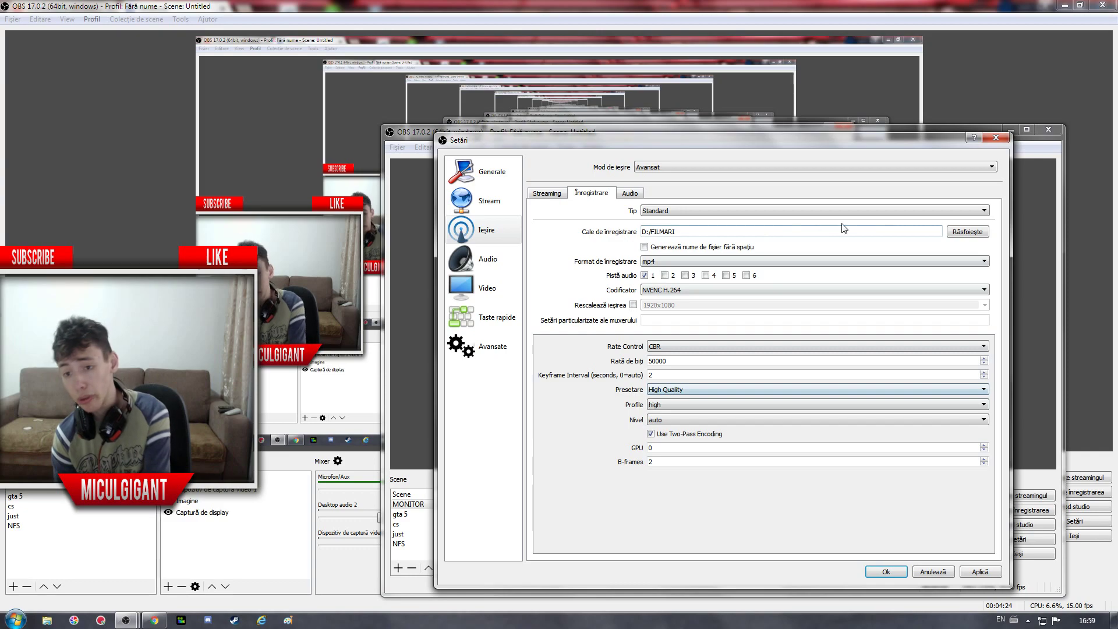
# Try the custom FFmpeg output as the recording type, and return the type to Standard.
pyautogui.click(863, 211)
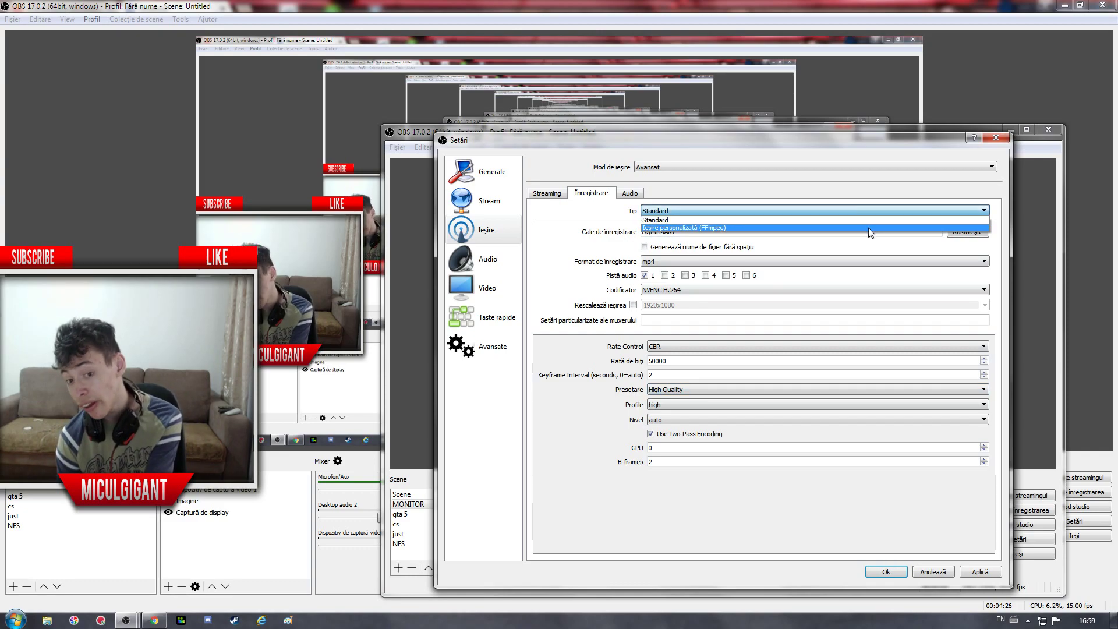
pyautogui.click(868, 228)
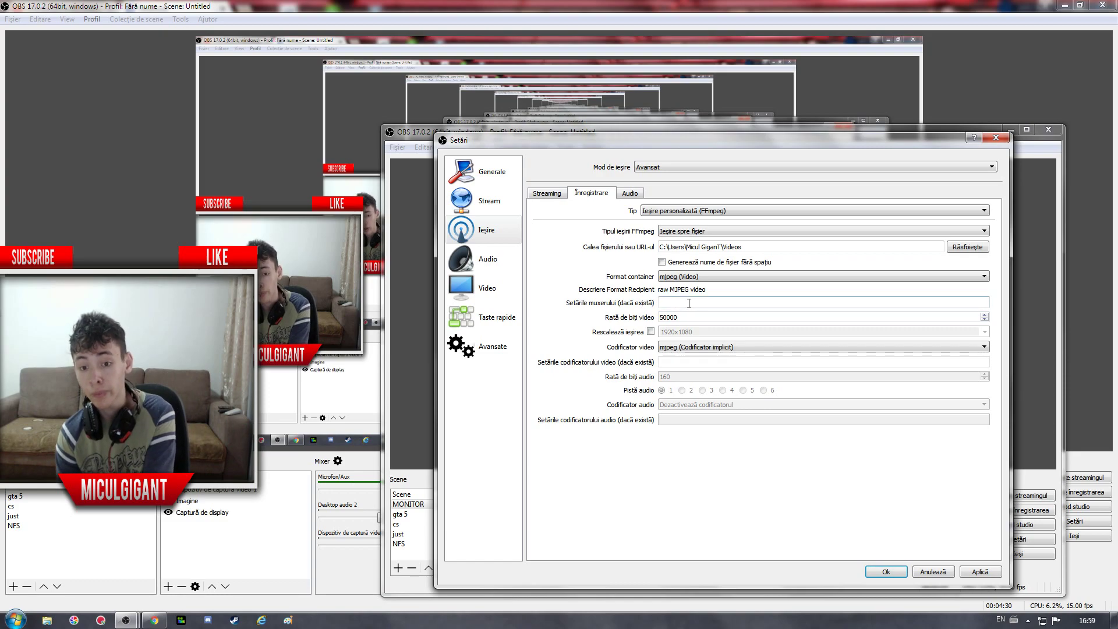
pyautogui.click(757, 209)
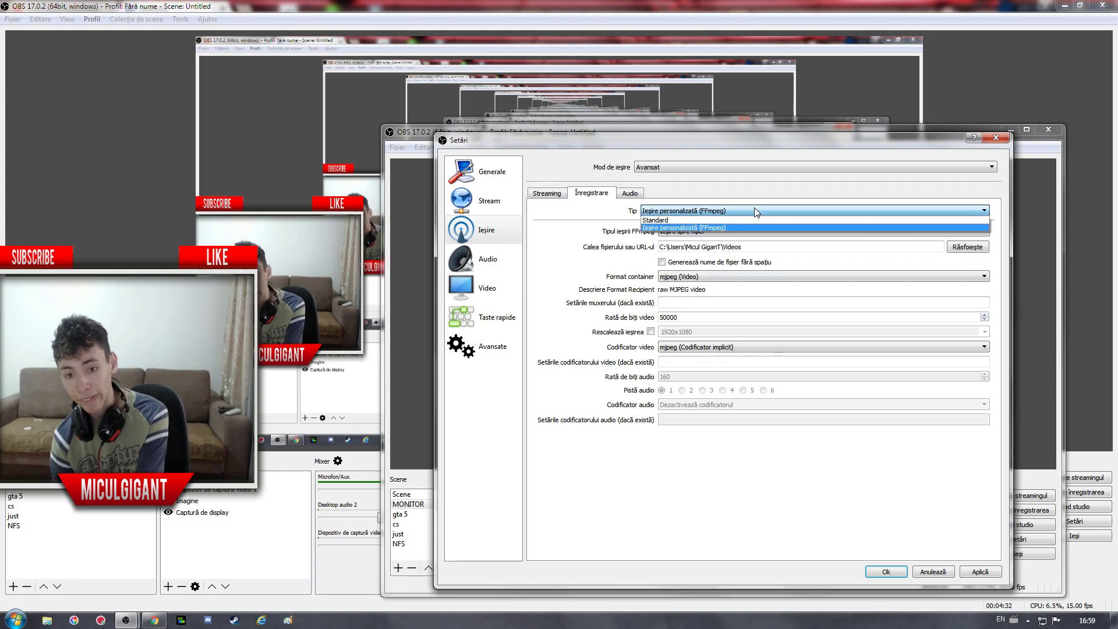
pyautogui.click(761, 223)
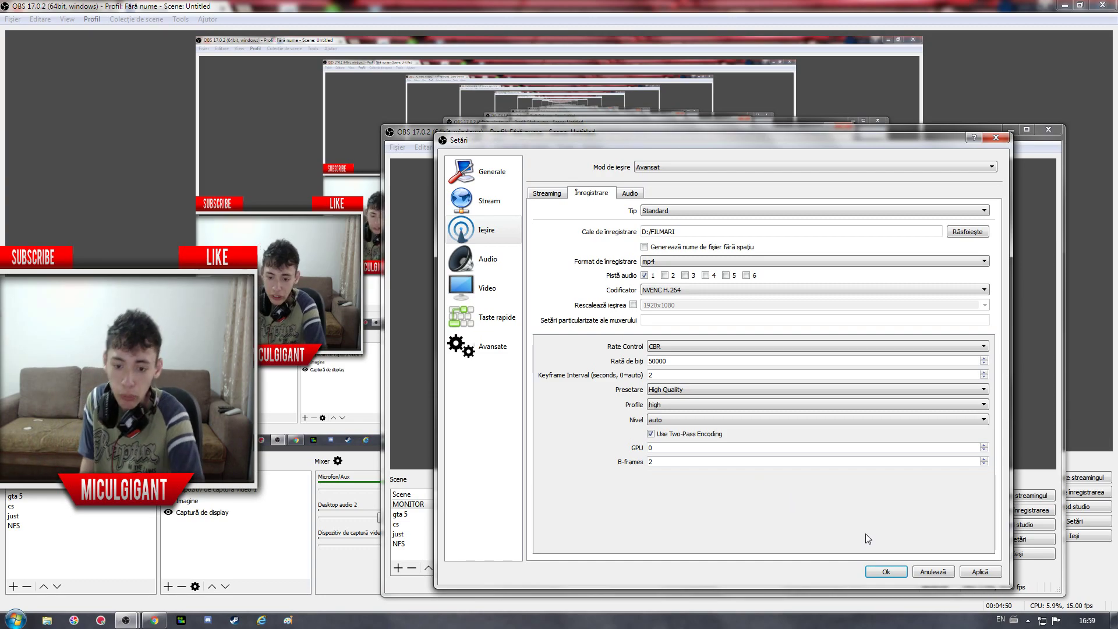
# Check the GPU value in the recording encoder settings.
pyautogui.doubleClick(766, 448)
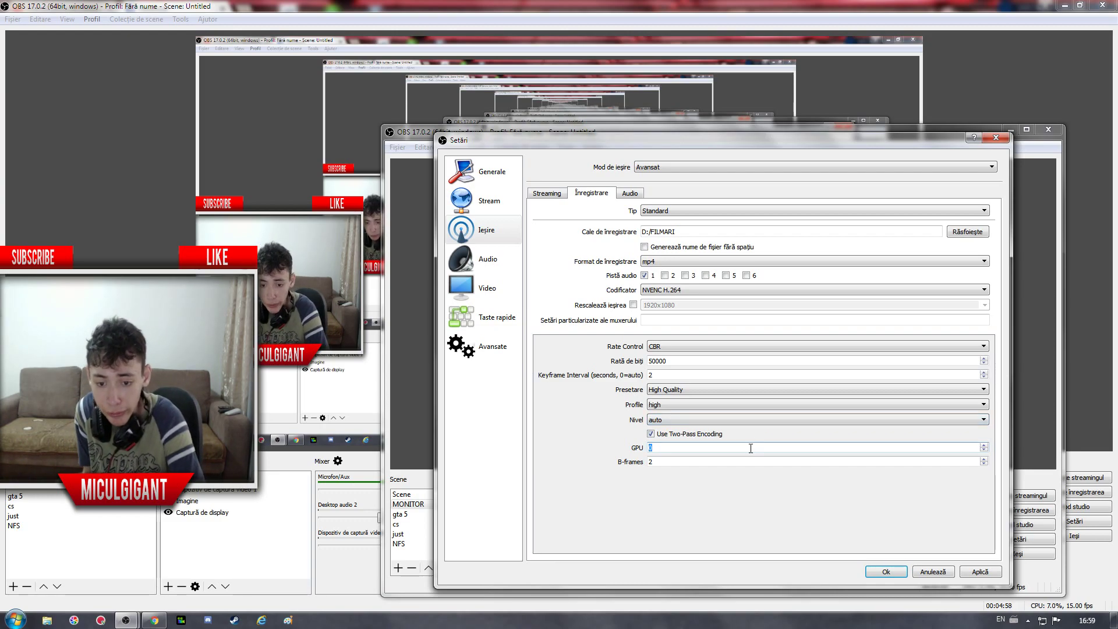
pyautogui.click(691, 513)
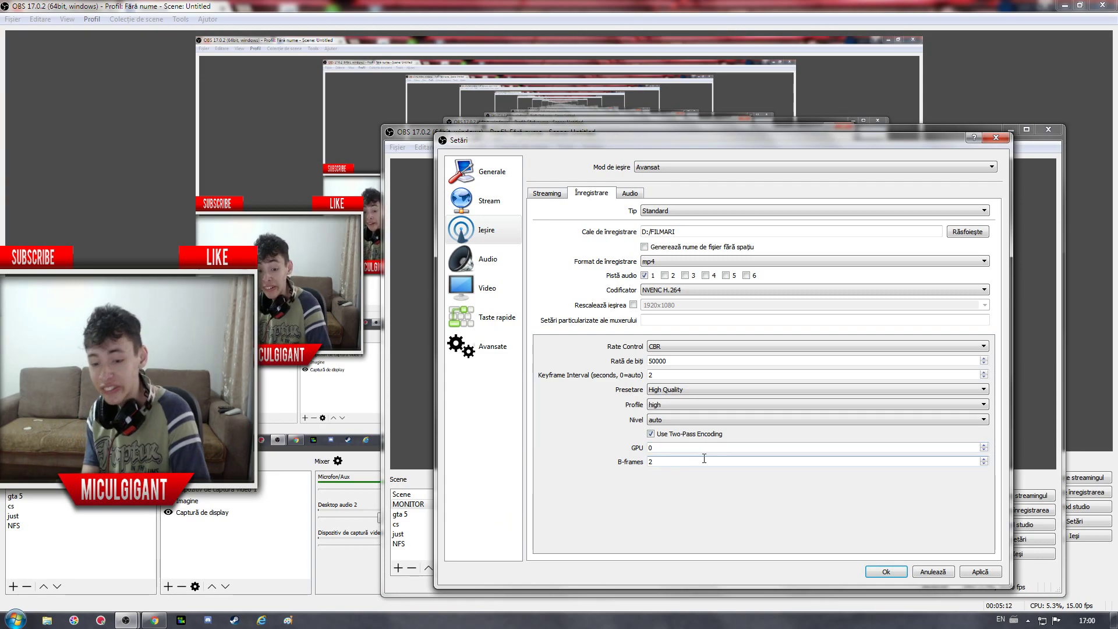
# Switch the recording type to the custom FFmpeg output and examine its container format and video encoder choices.
pyautogui.click(603, 491)
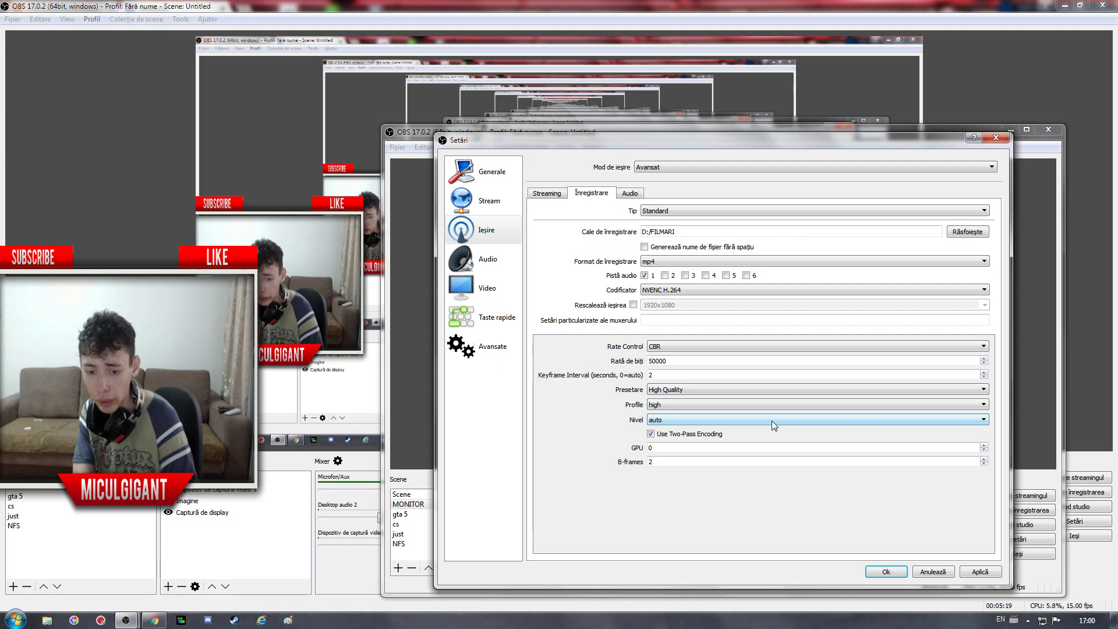
pyautogui.click(668, 218)
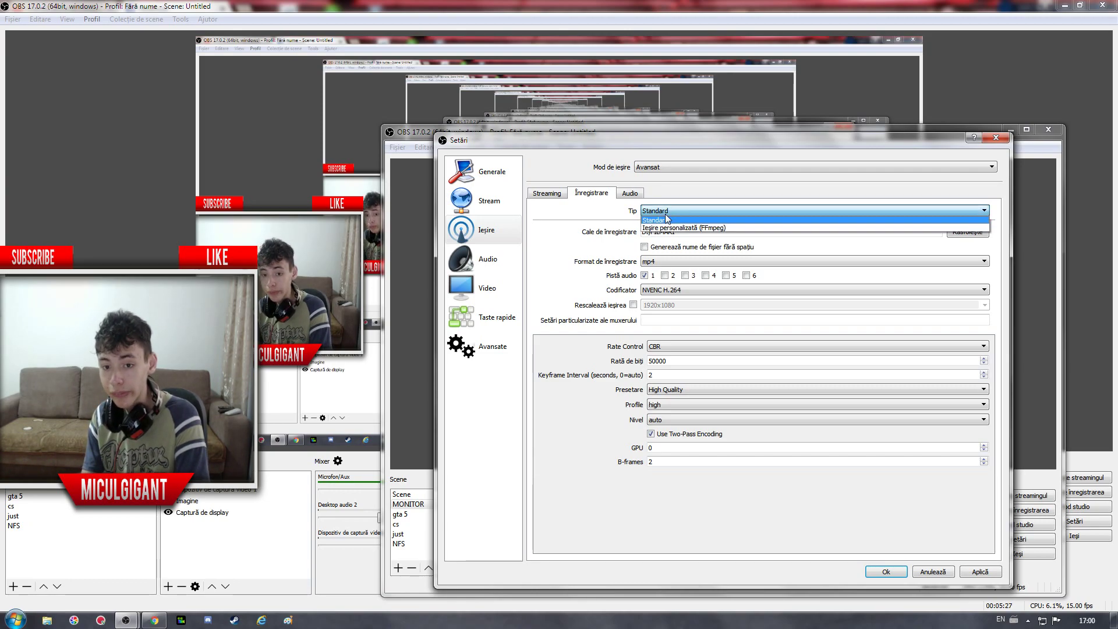
pyautogui.click(673, 227)
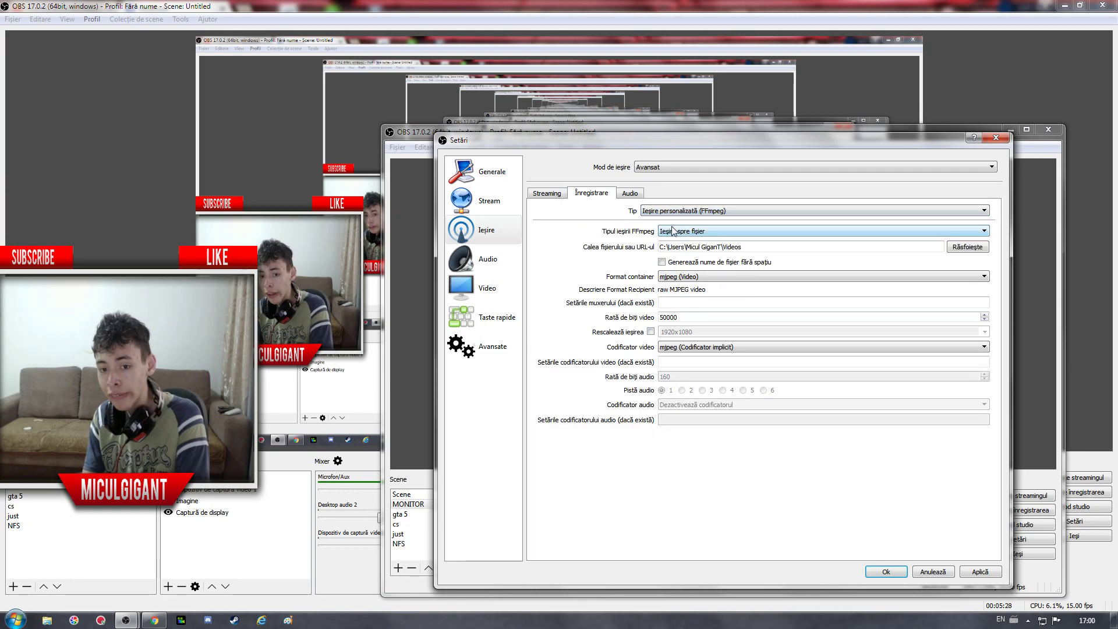
pyautogui.click(741, 285)
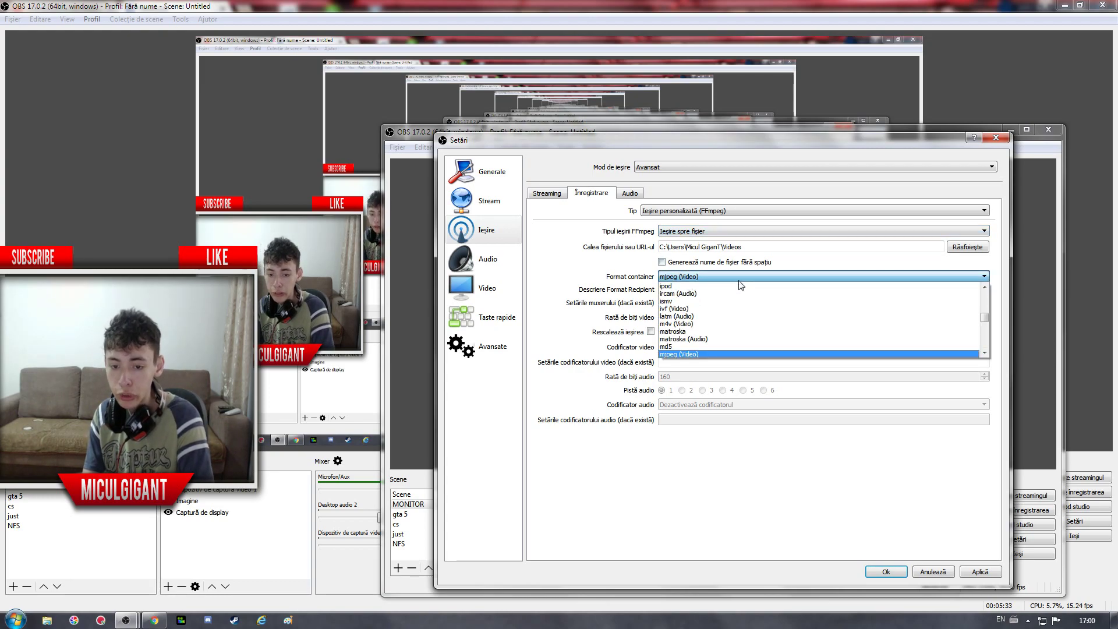
pyautogui.click(739, 278)
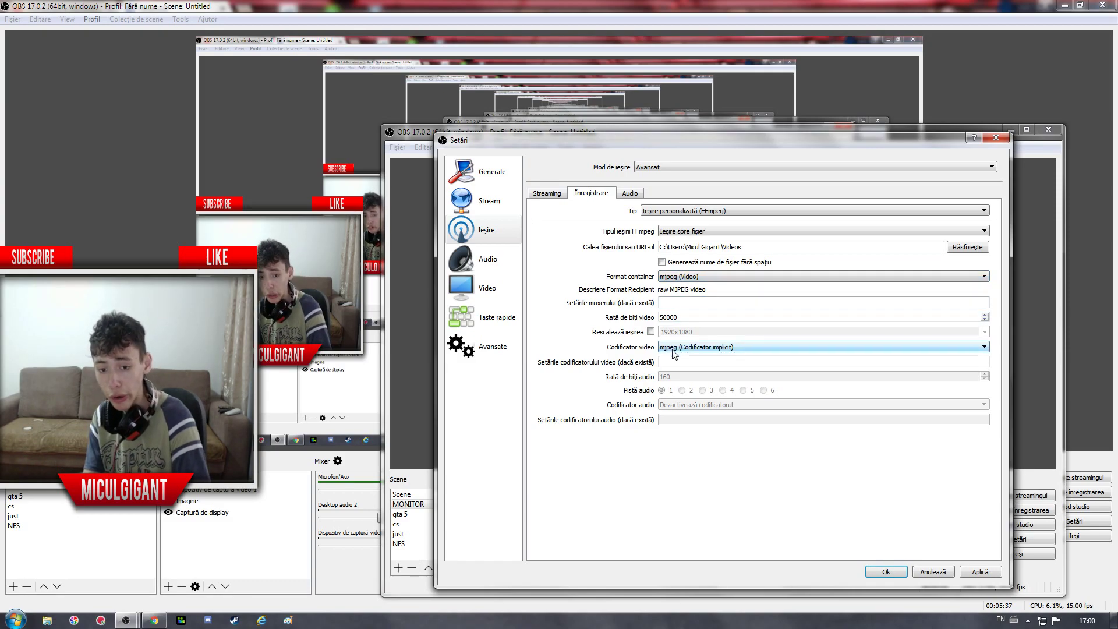
pyautogui.click(673, 349)
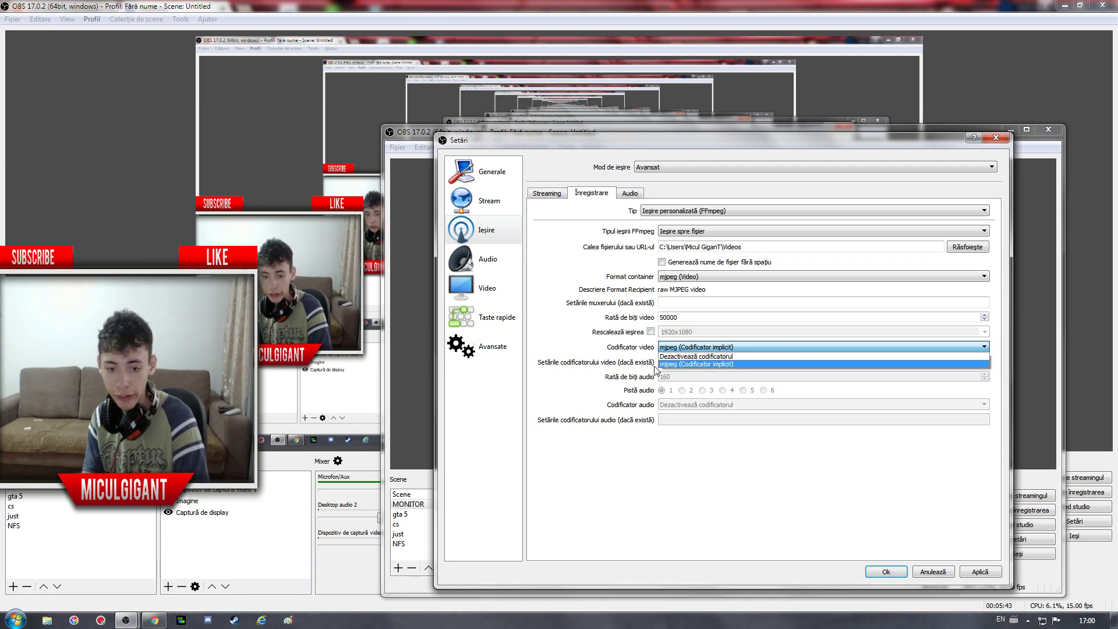
pyautogui.click(599, 397)
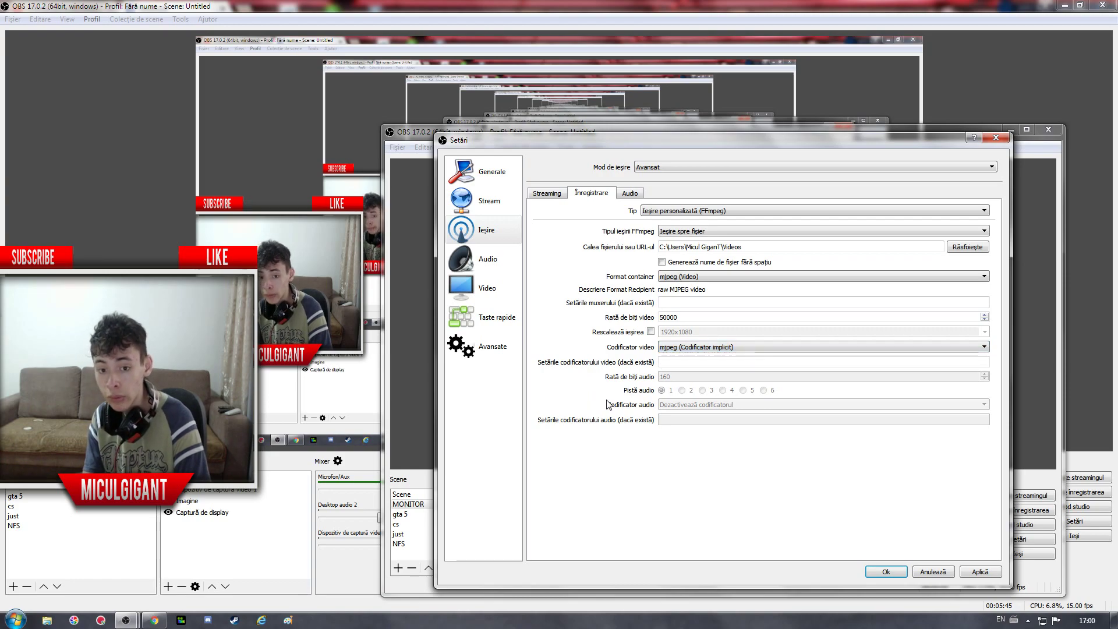
# Check the FFmpeg output type choices and return the recording type to Standard.
pyautogui.click(818, 232)
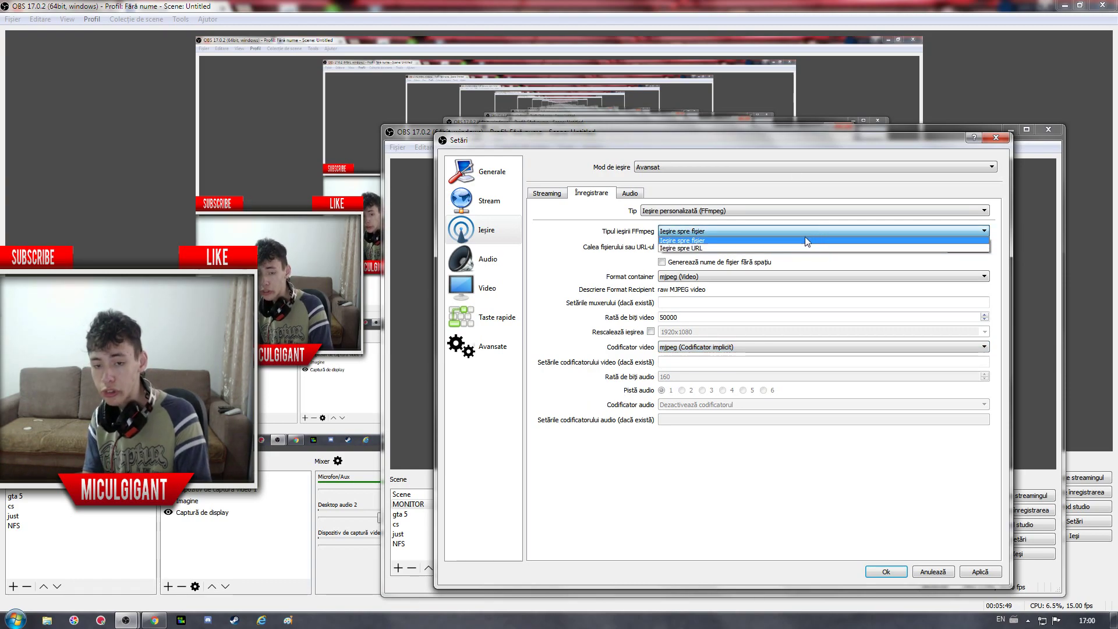
pyautogui.click(822, 211)
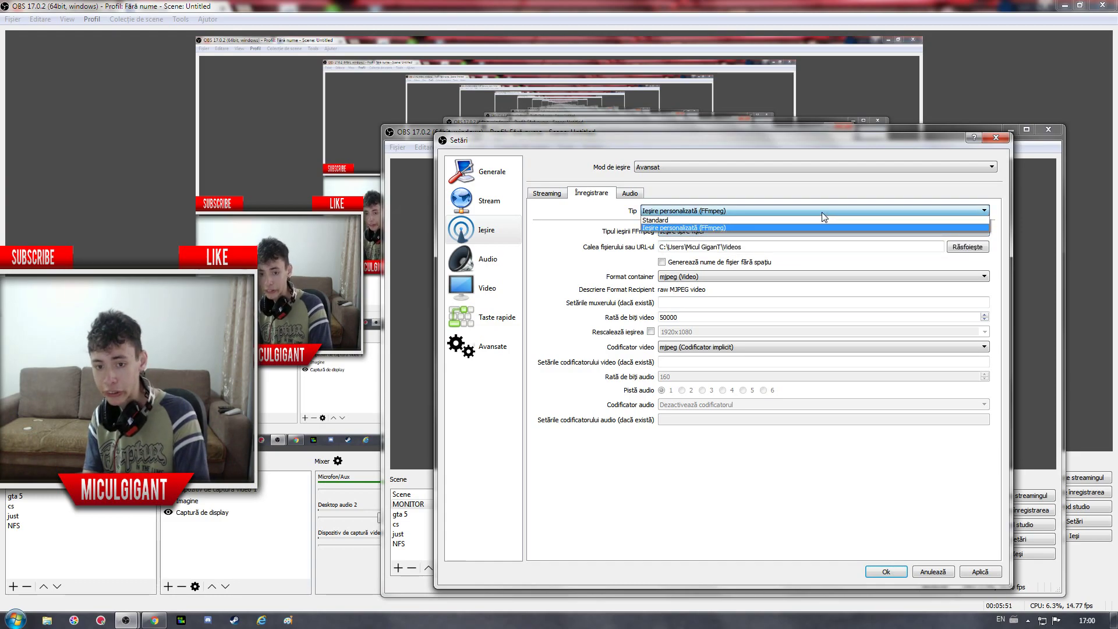
pyautogui.click(816, 218)
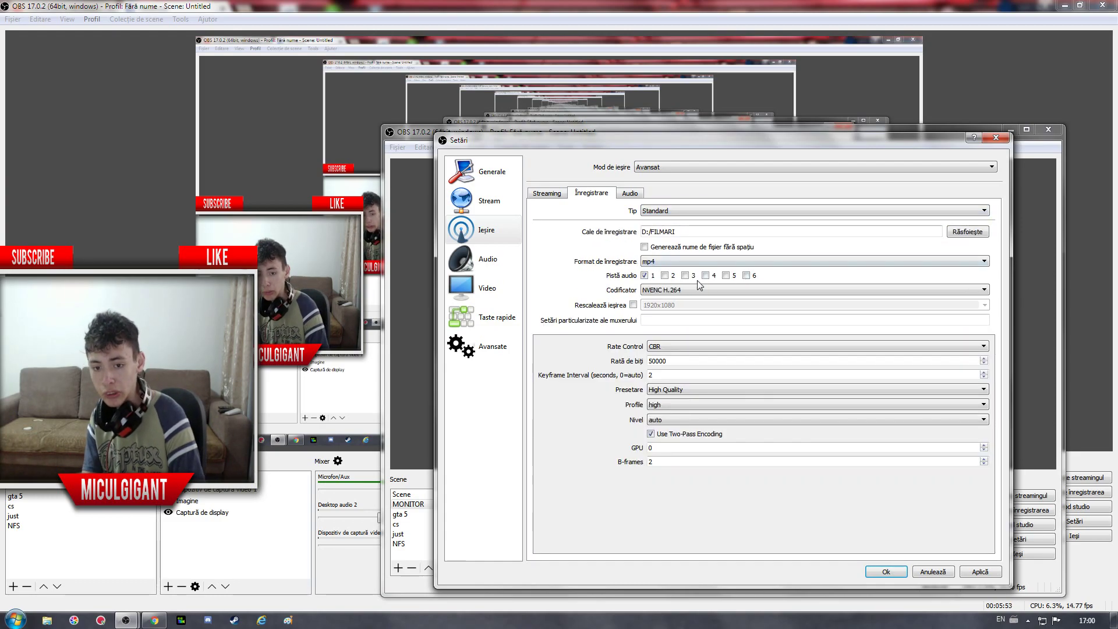
# Switch the output mode to Simplu and view the encoder preset choices for streaming.
pyautogui.click(699, 167)
pyautogui.click(722, 178)
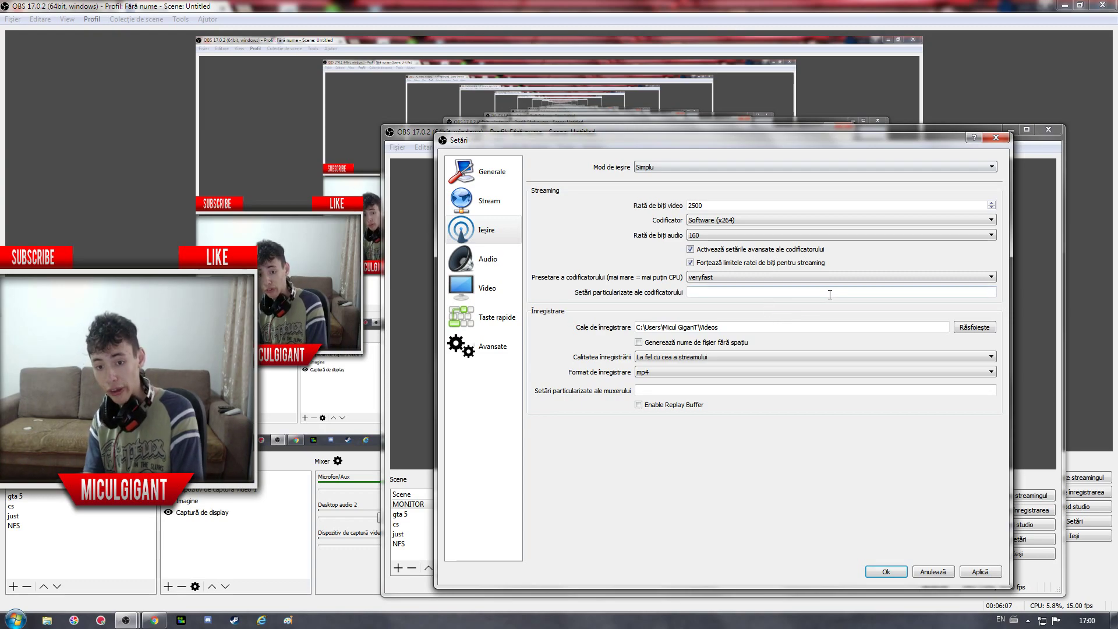
pyautogui.click(870, 282)
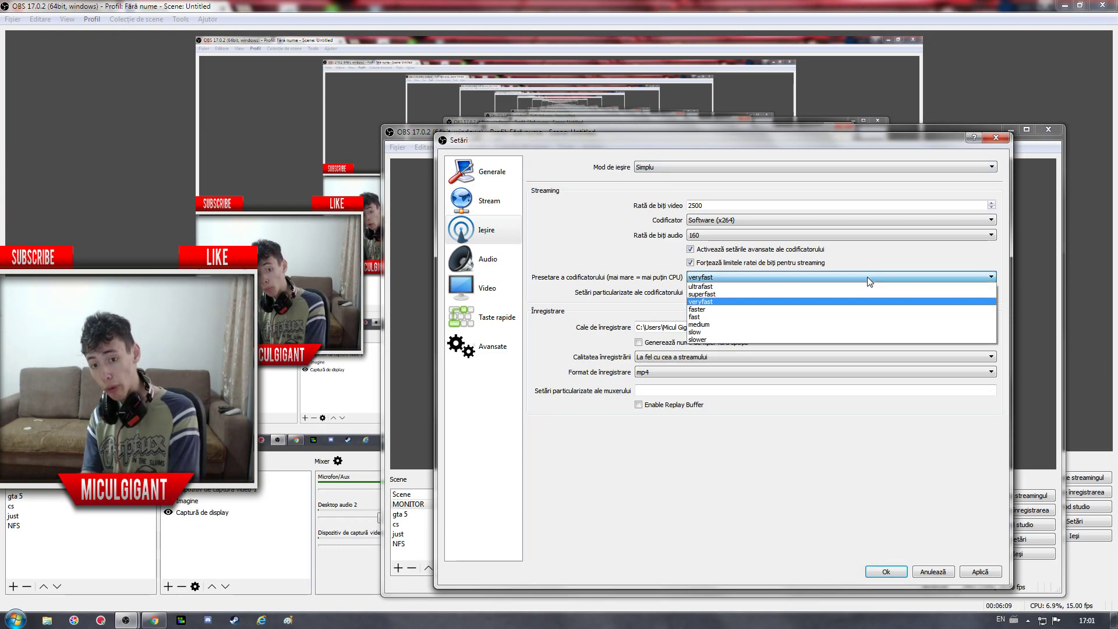
pyautogui.click(556, 309)
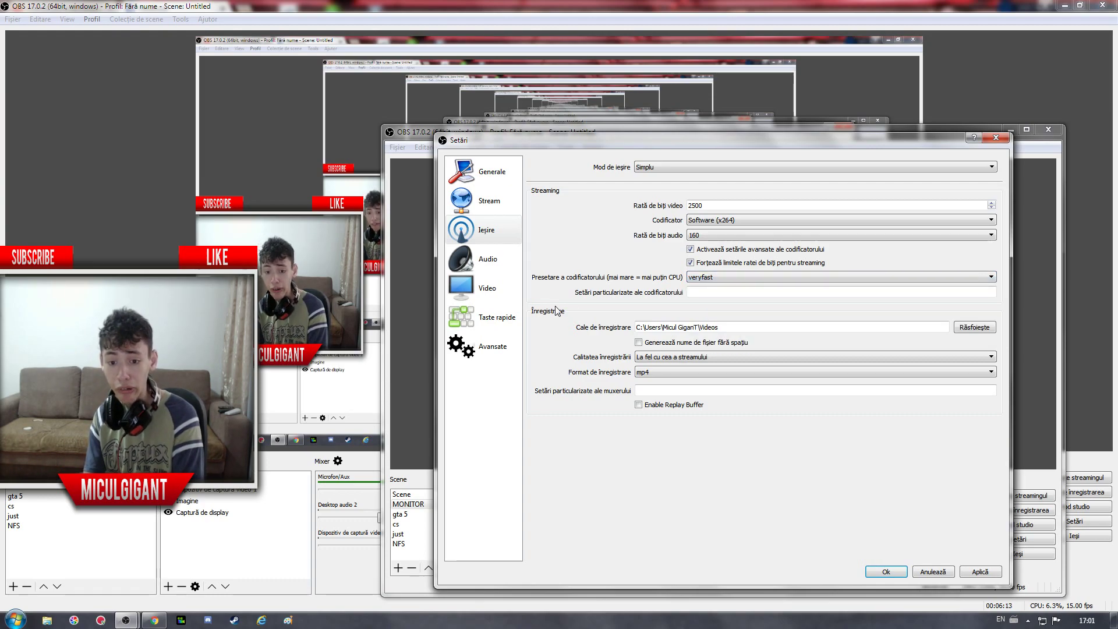
# Examine the recording quality choices in the simple output mode and recheck the encoder preset.
pyautogui.click(653, 359)
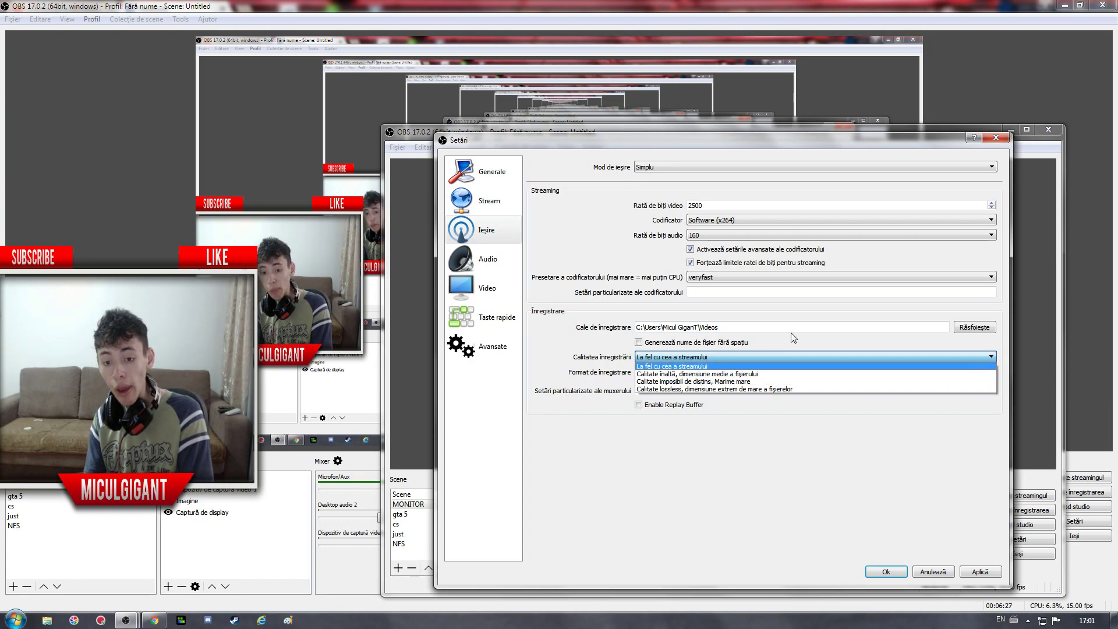
pyautogui.click(815, 334)
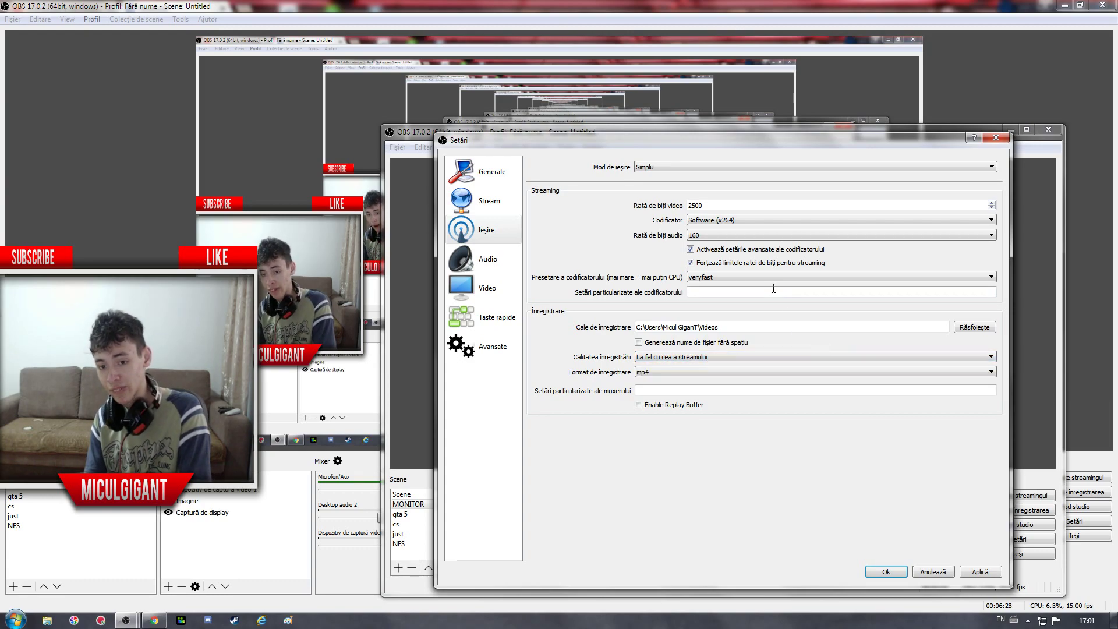
pyautogui.click(795, 283)
pyautogui.click(794, 279)
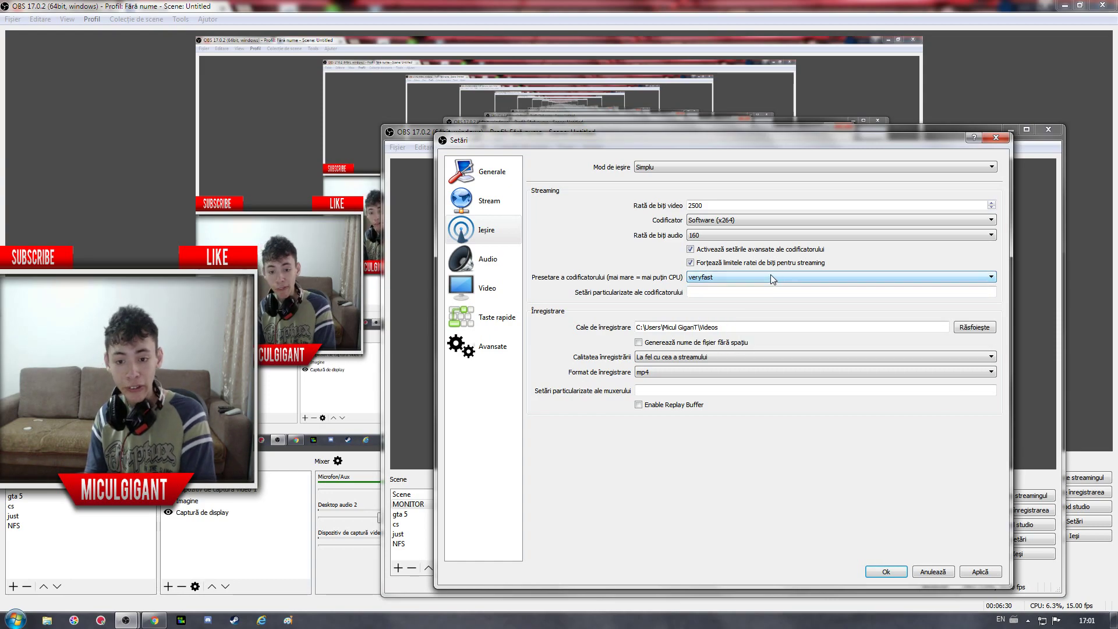
pyautogui.click(689, 249)
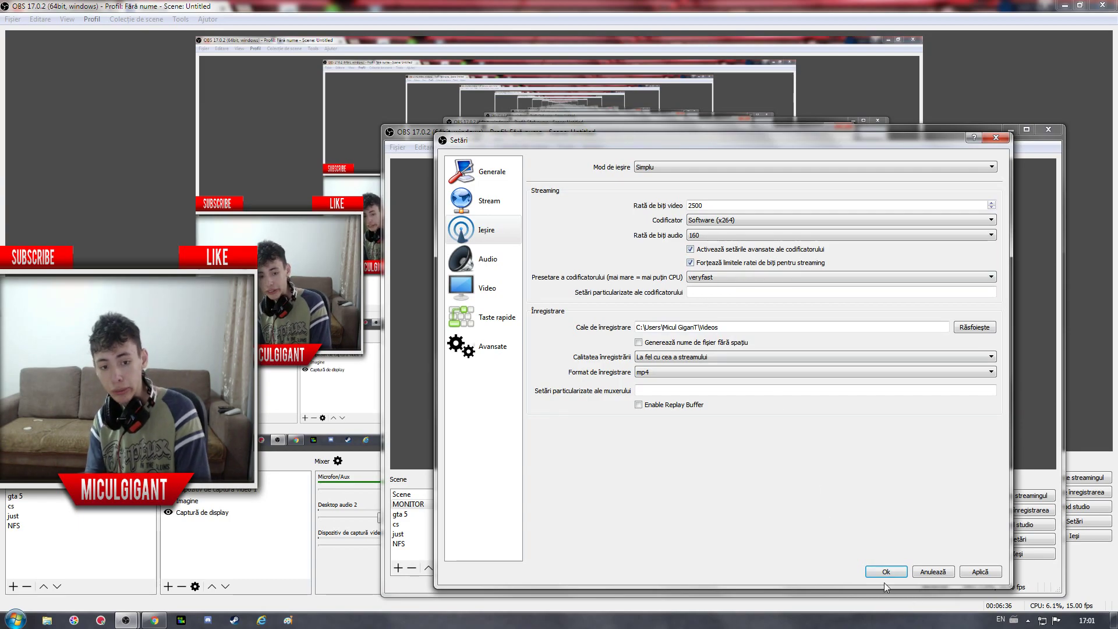
# Set the output mode back to Avansat and close the settings without saving.
pyautogui.click(677, 168)
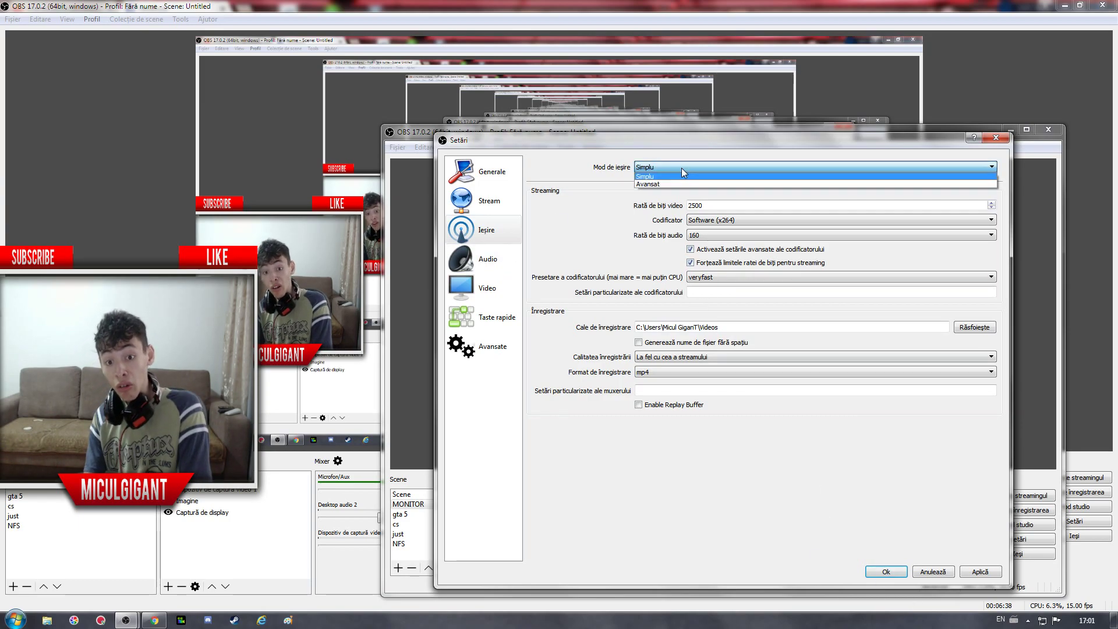
pyautogui.click(731, 197)
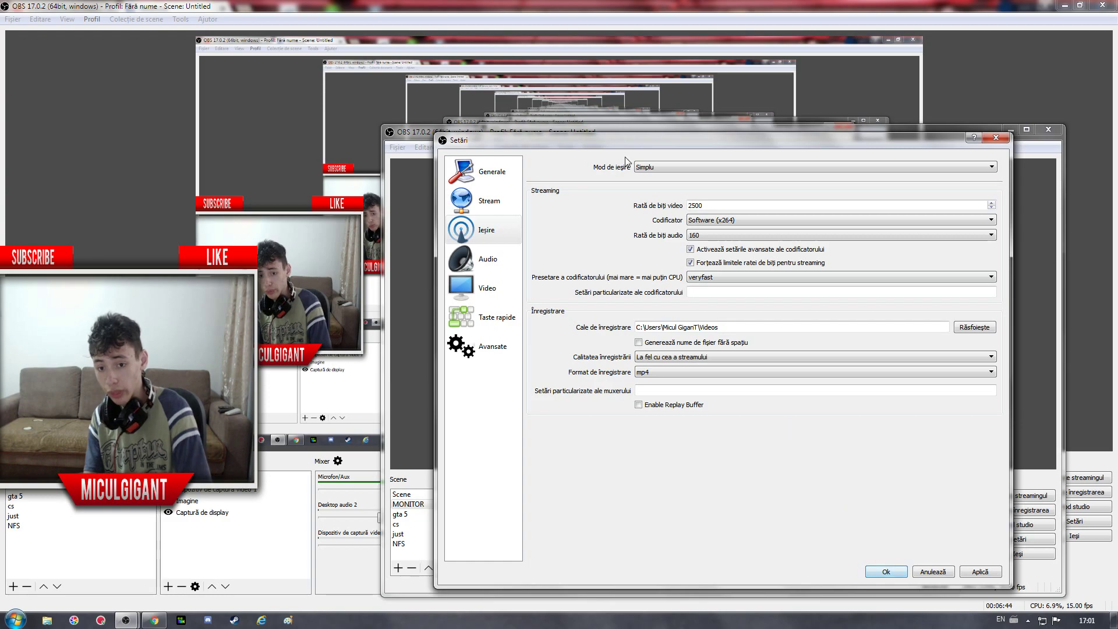
pyautogui.click(708, 169)
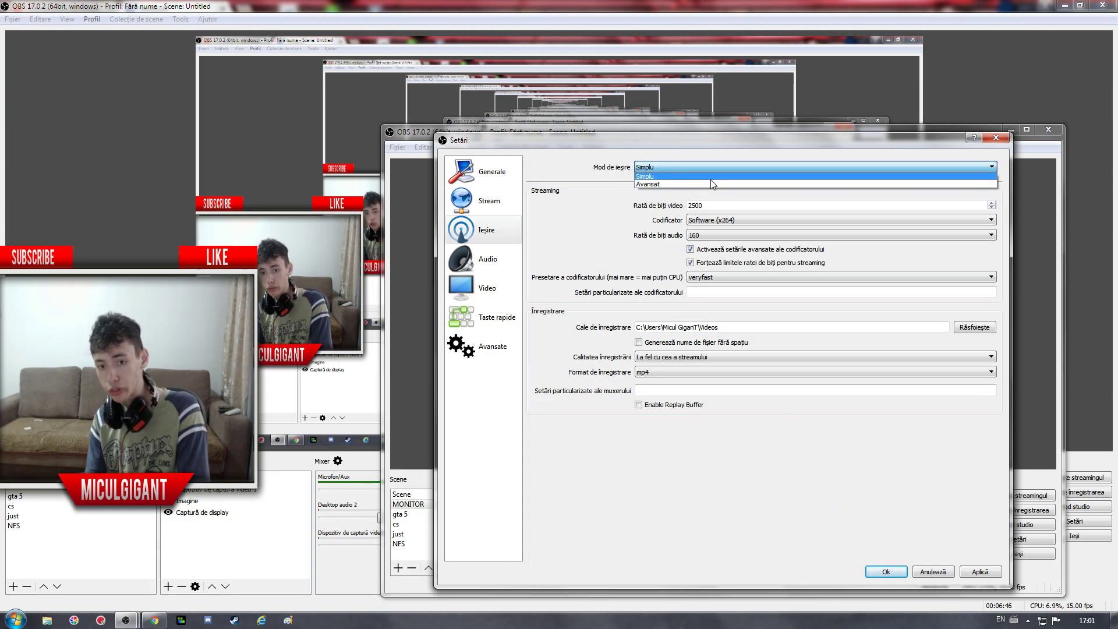
pyautogui.click(746, 184)
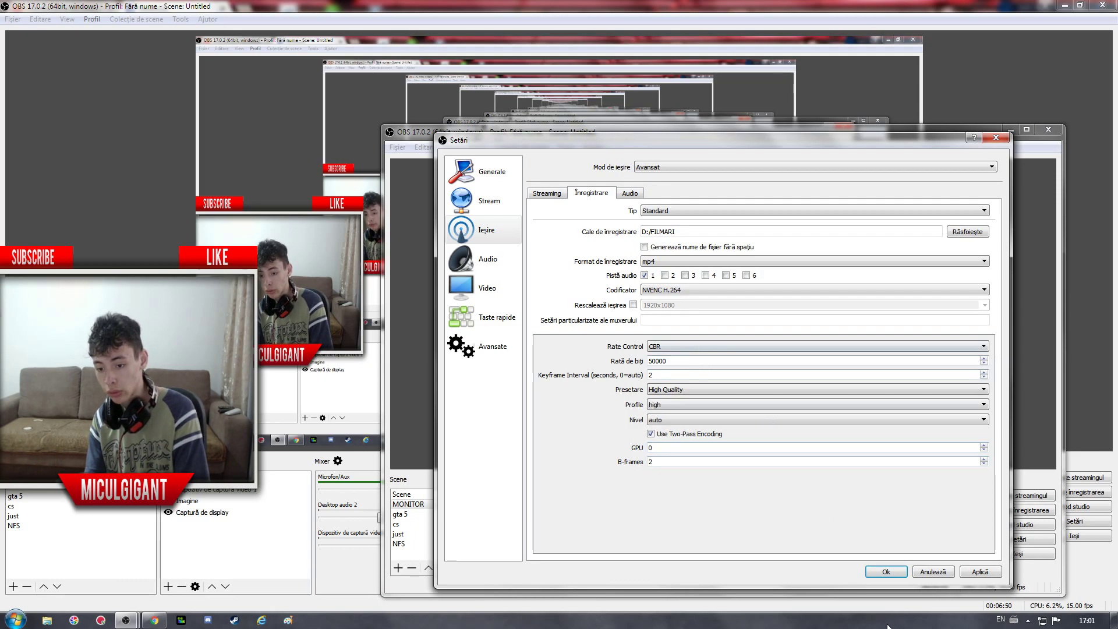
pyautogui.click(933, 572)
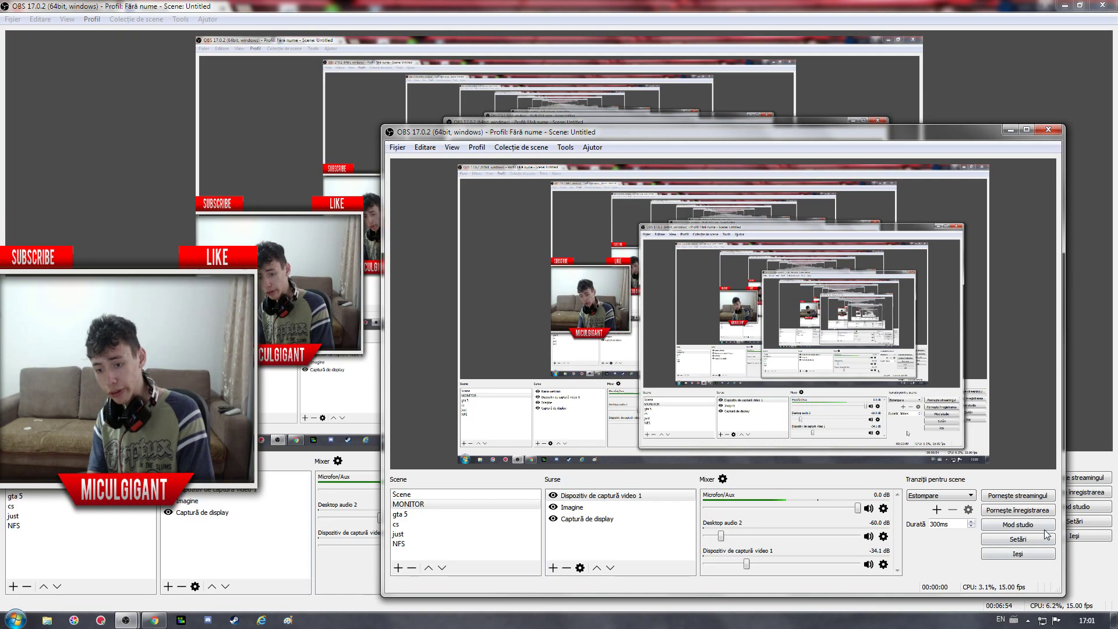
# Make a short test recording of the MONITOR scene and exit the smaller OBS window.
pyautogui.click(1045, 511)
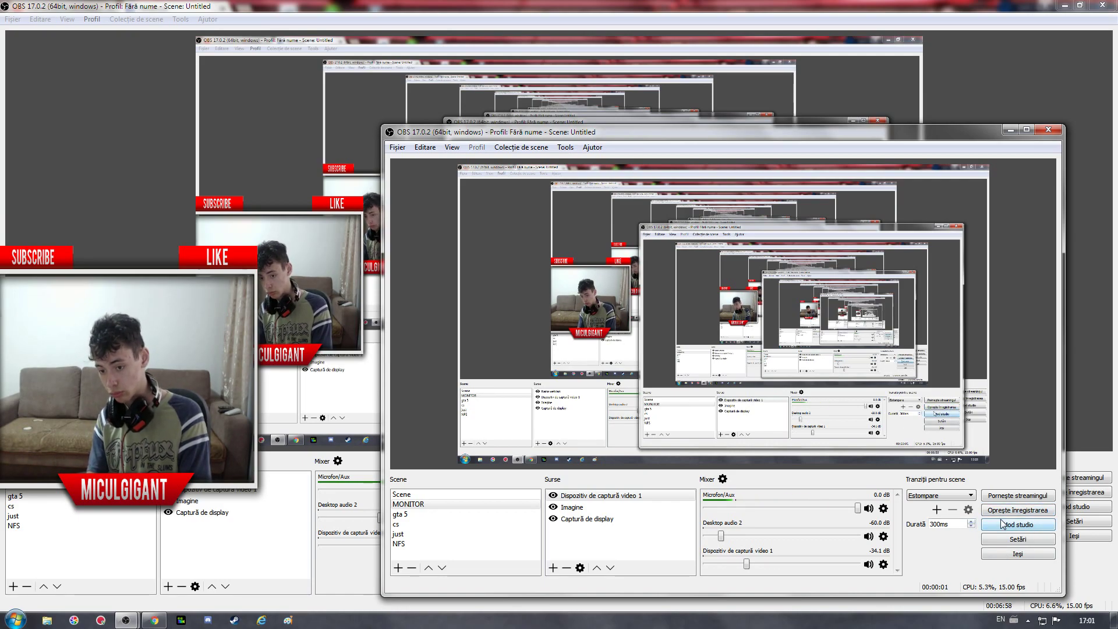
pyautogui.click(1016, 511)
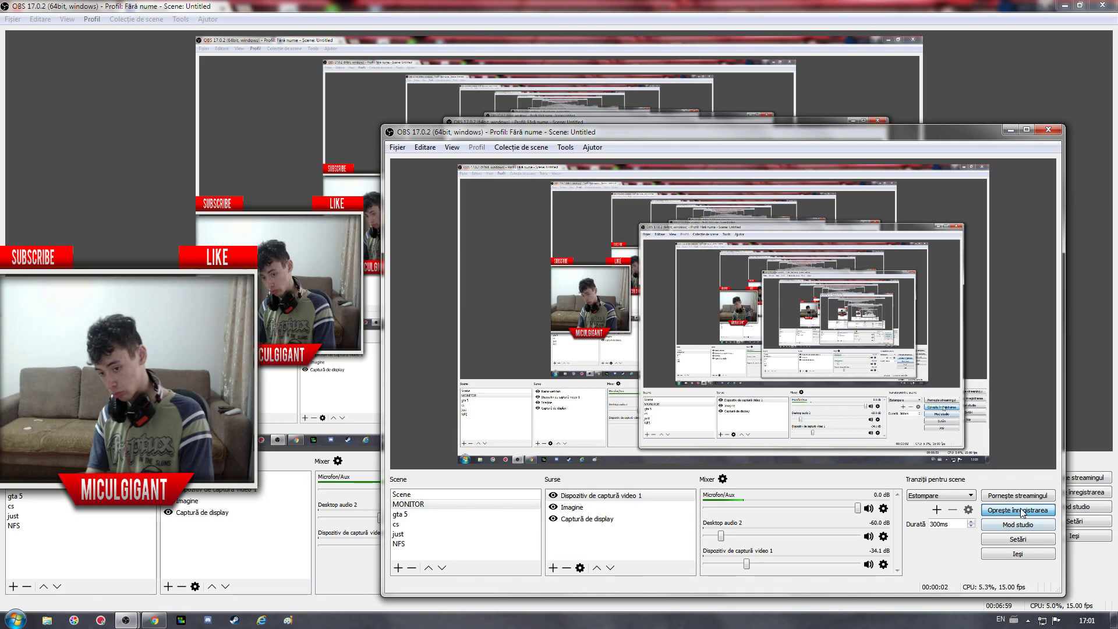
pyautogui.click(1017, 554)
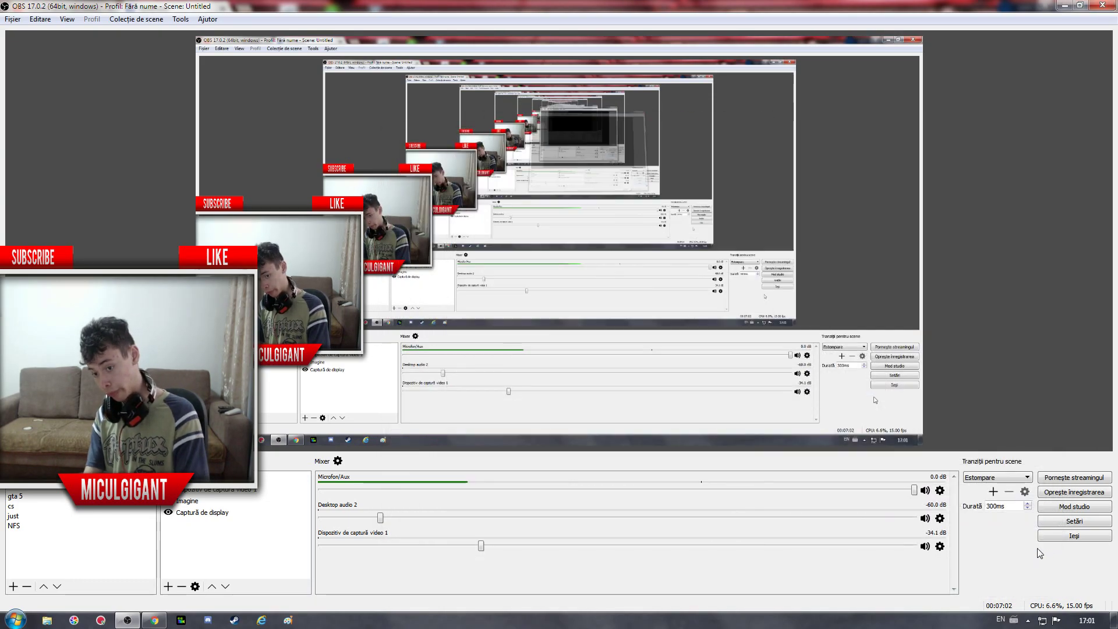